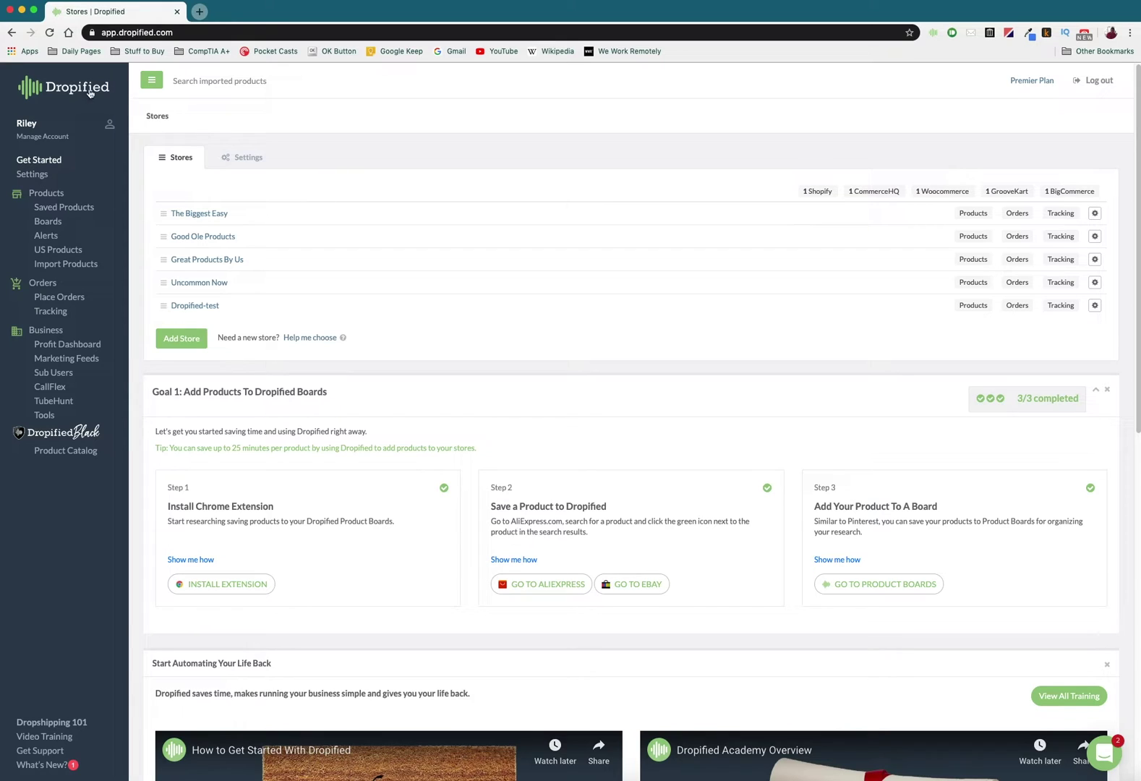
# Open Saved Products from the Products section of the sidebar.
pyautogui.click(57, 208)
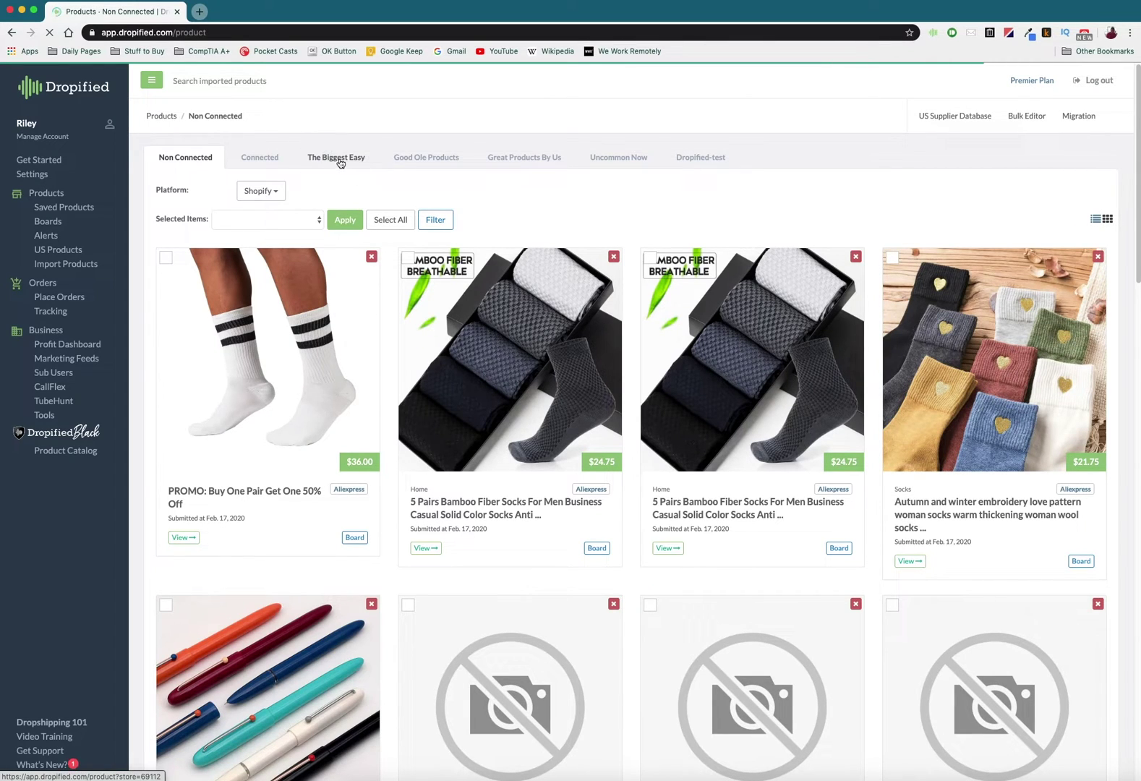
# Show The Biggest Easy store's products and select all six of them.
pyautogui.click(339, 159)
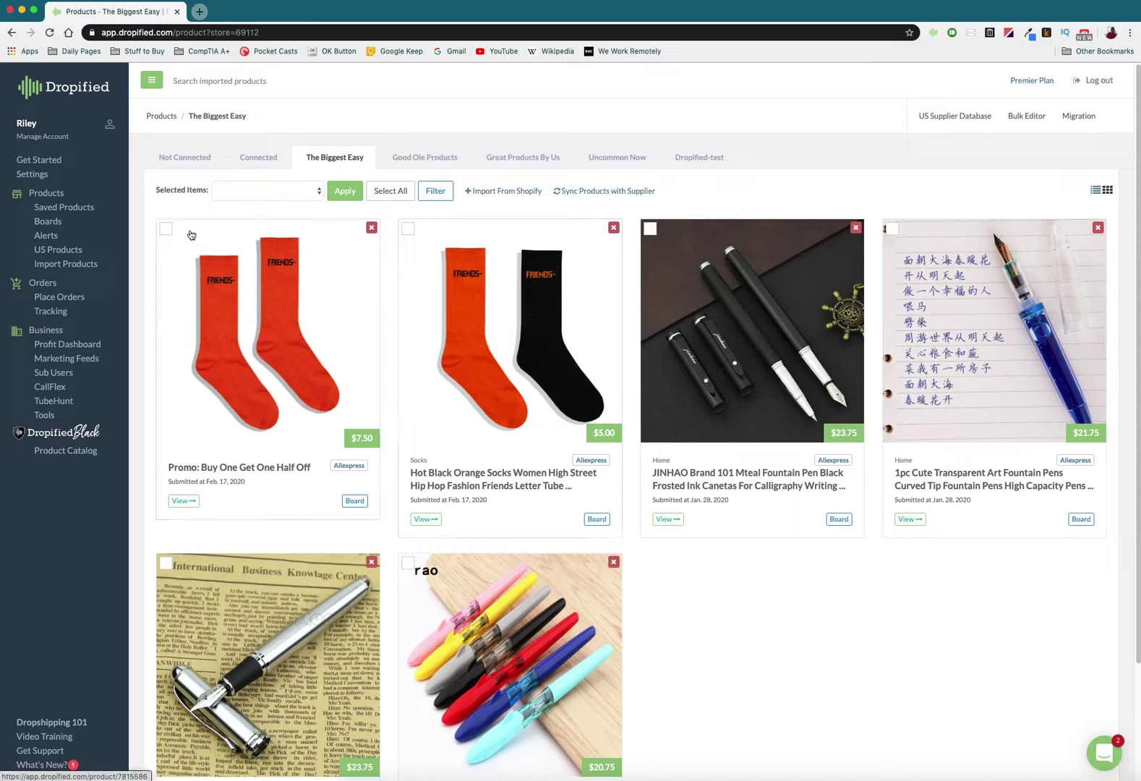
pyautogui.click(167, 229)
pyautogui.click(408, 230)
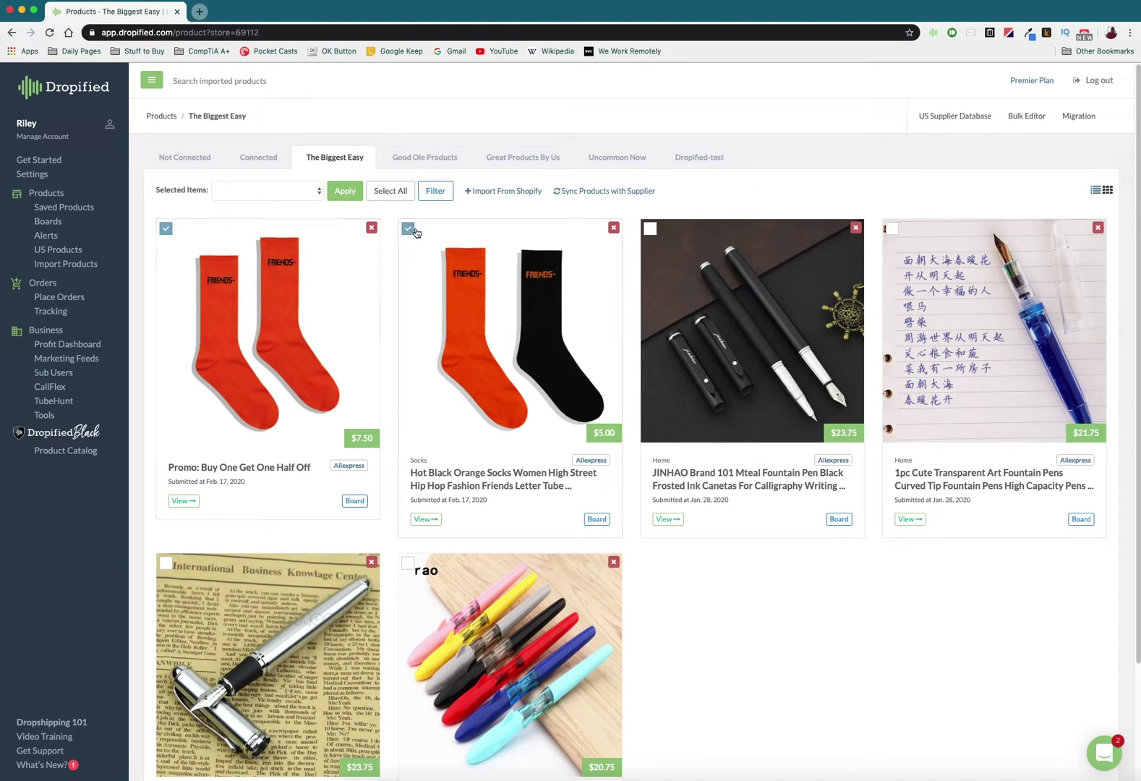
pyautogui.click(651, 229)
pyautogui.click(391, 191)
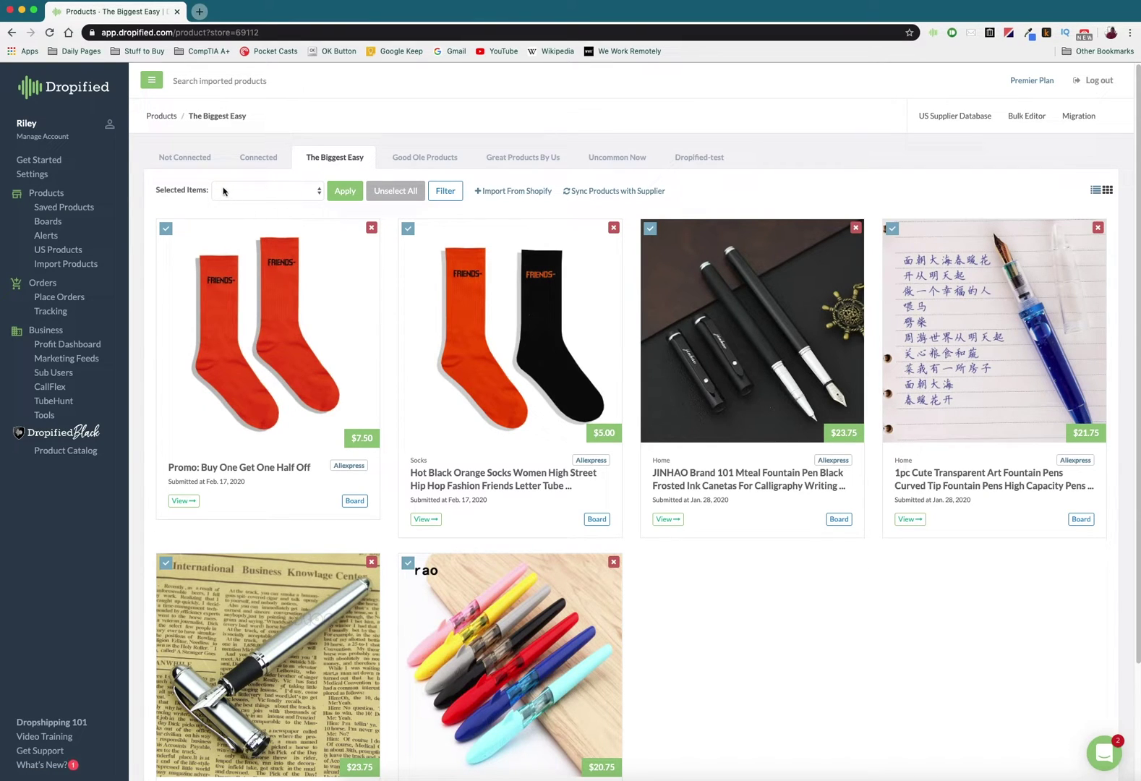
# Choose Edit... from the Selected Items actions to open the bulk editor.
pyautogui.click(288, 191)
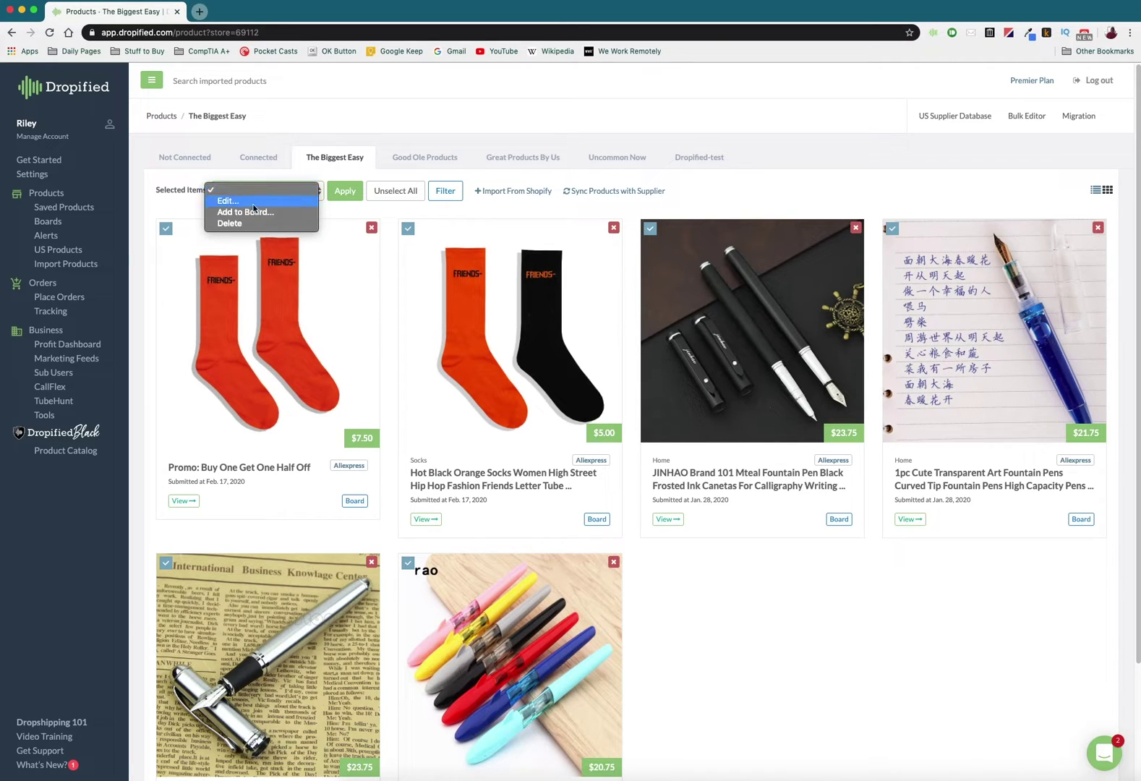
pyautogui.click(222, 203)
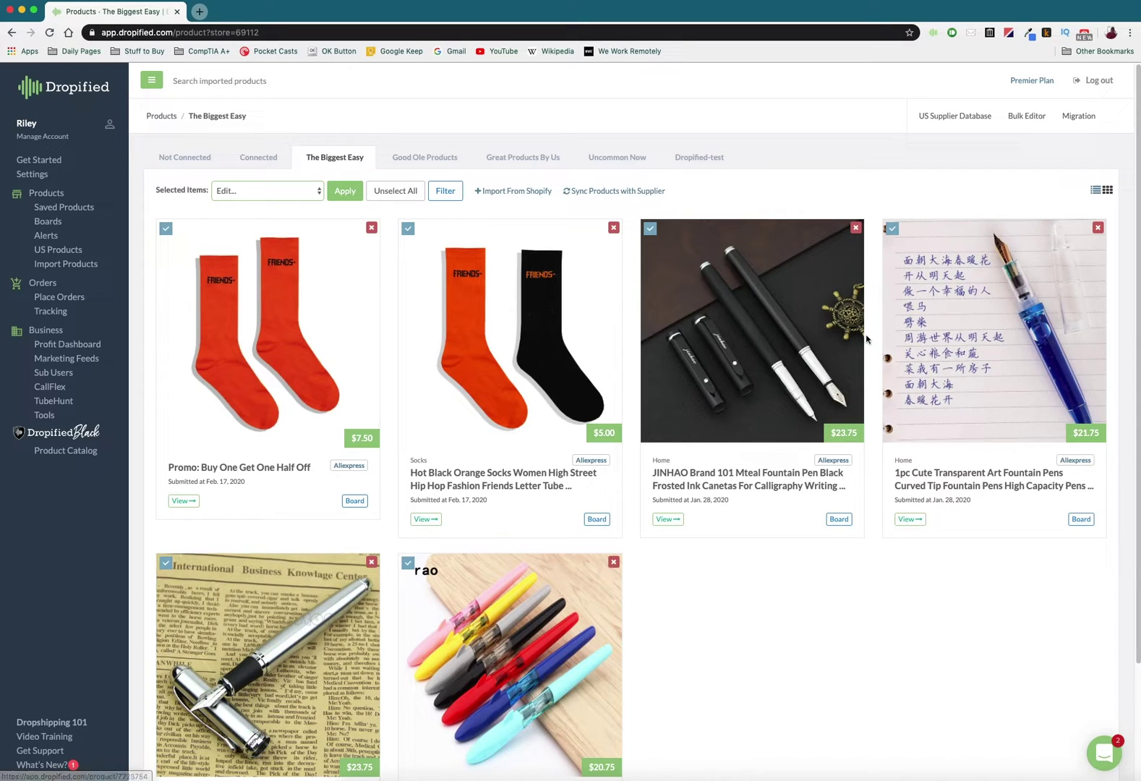
pyautogui.click(344, 191)
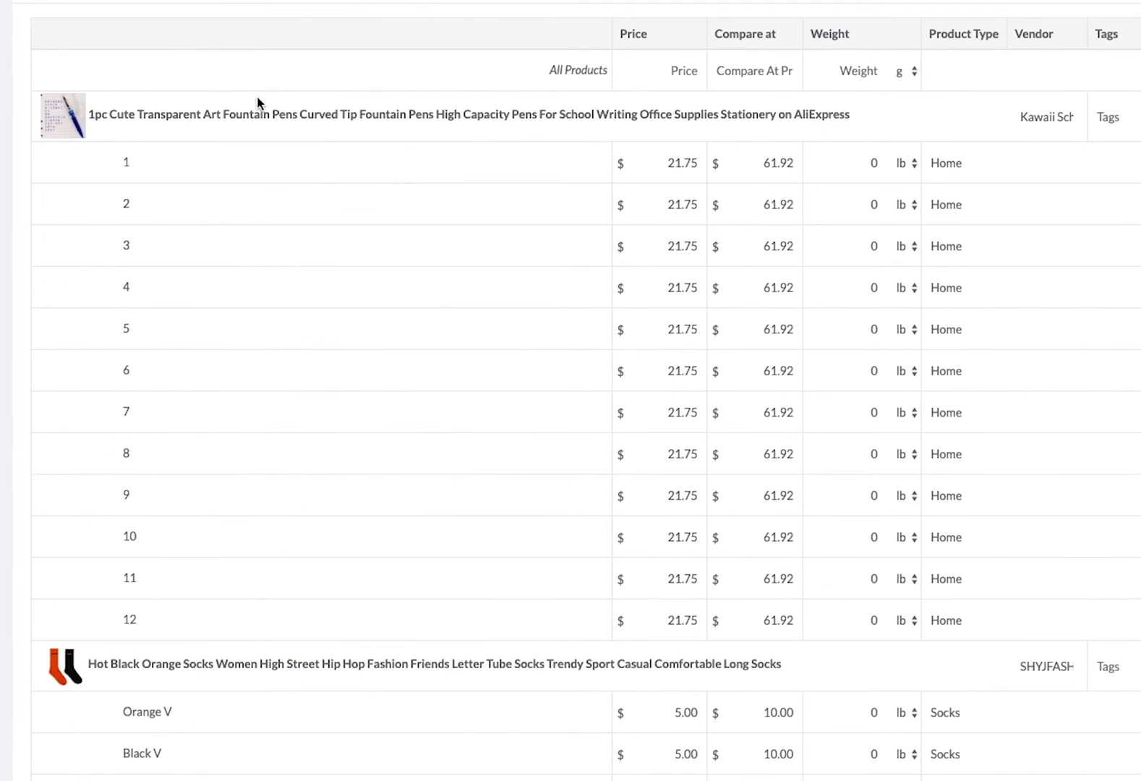
# Set the fountain pen's variant 3 price to 8.
pyautogui.scroll(-3, 490, 491)
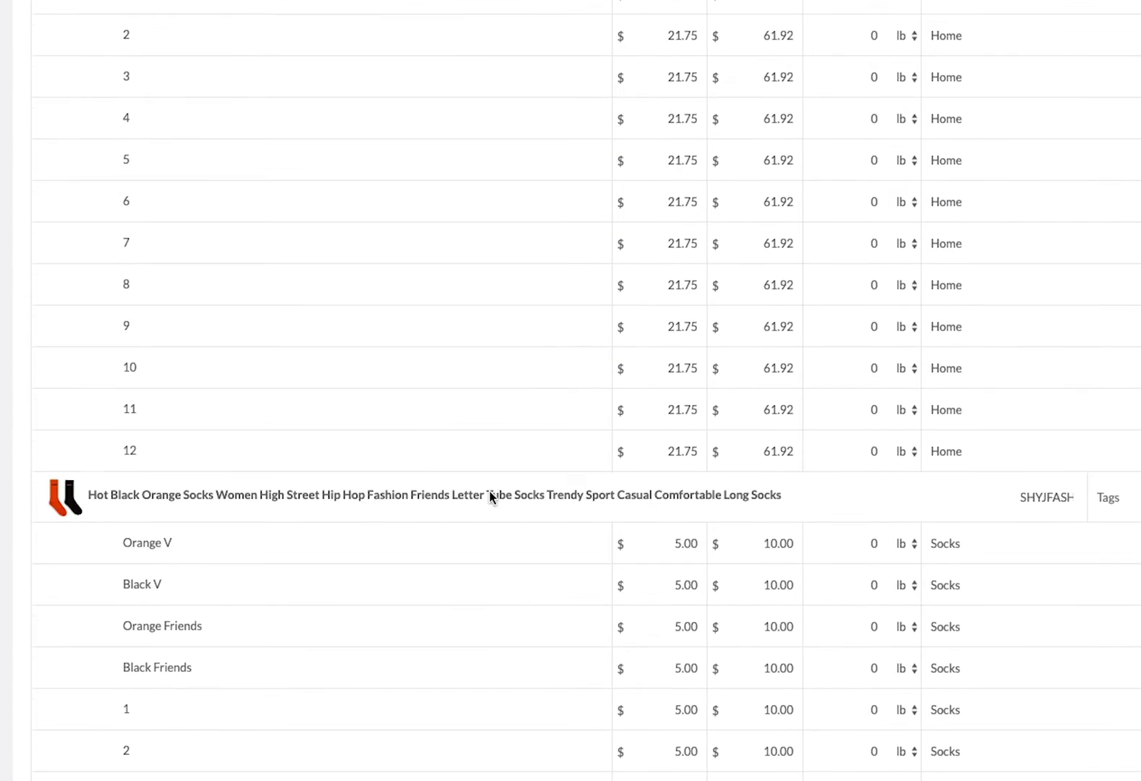
pyautogui.scroll(3, 489, 491)
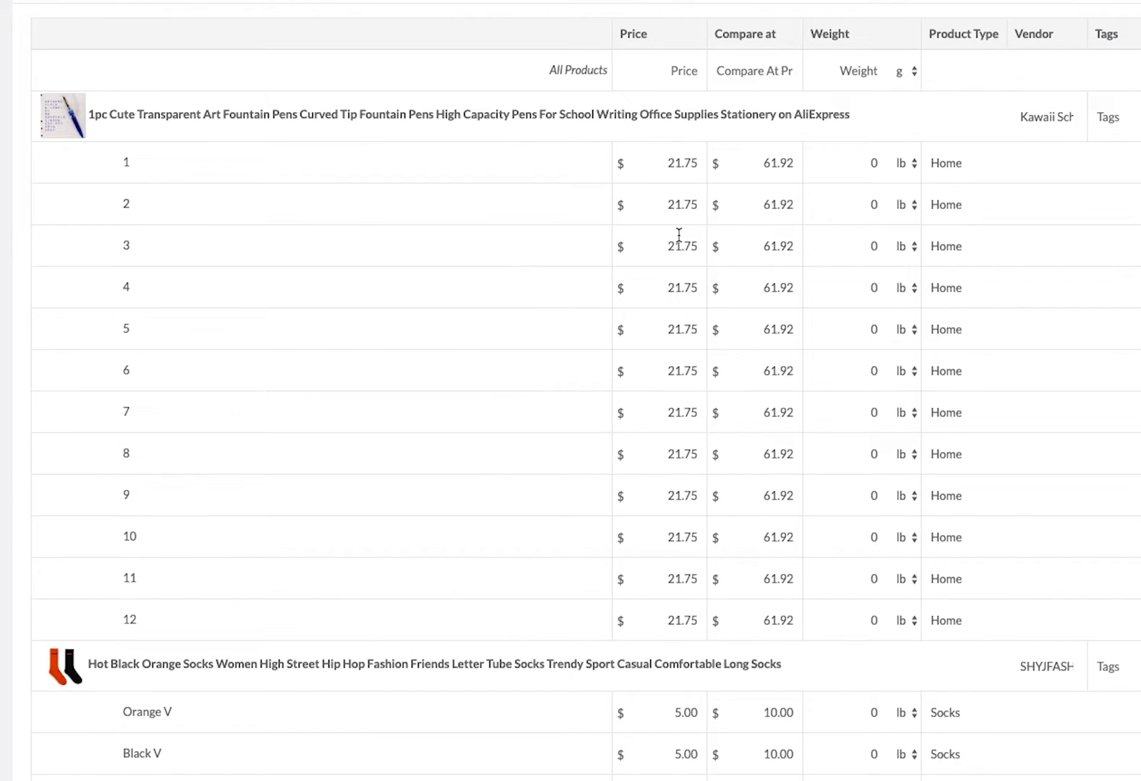
pyautogui.scroll(-3, 672, 664)
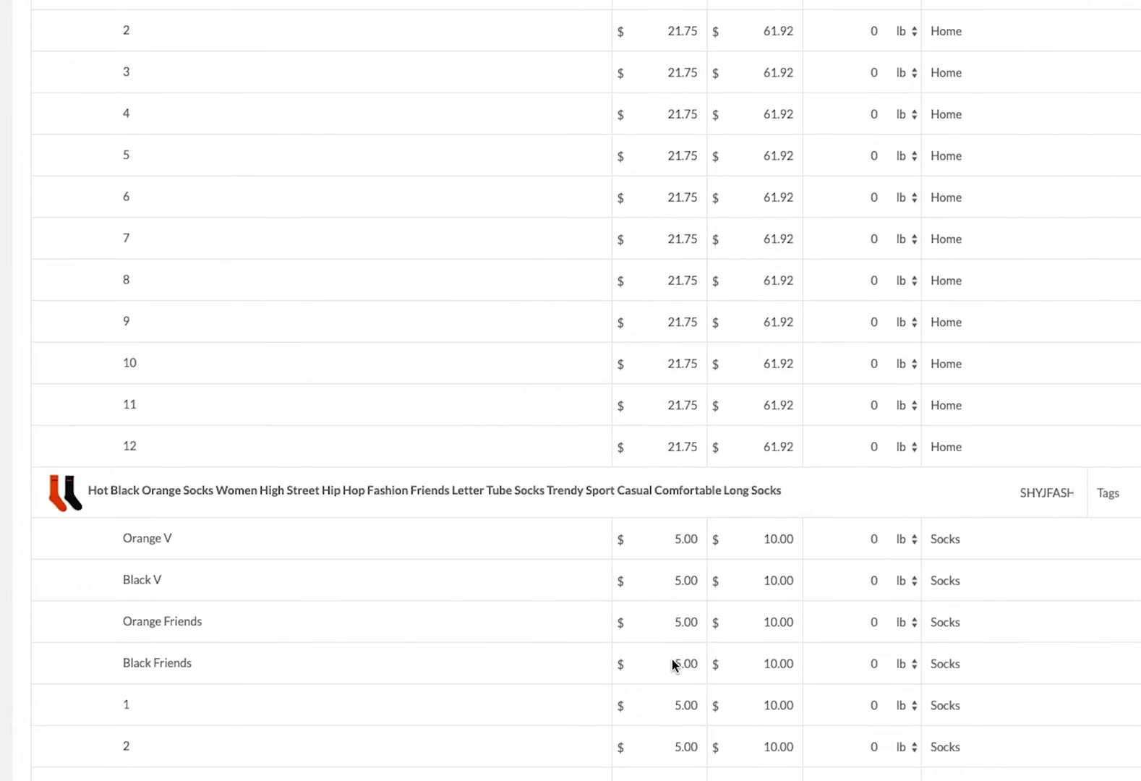
pyautogui.scroll(3, 680, 637)
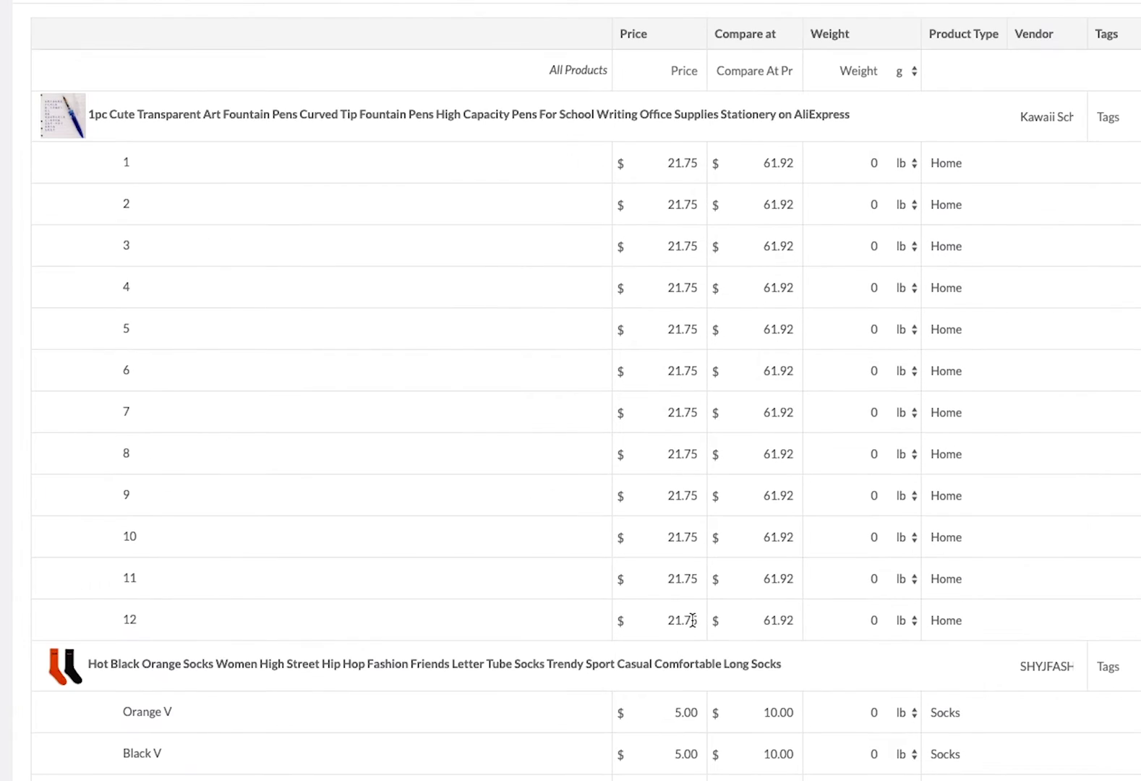
pyautogui.click(665, 249)
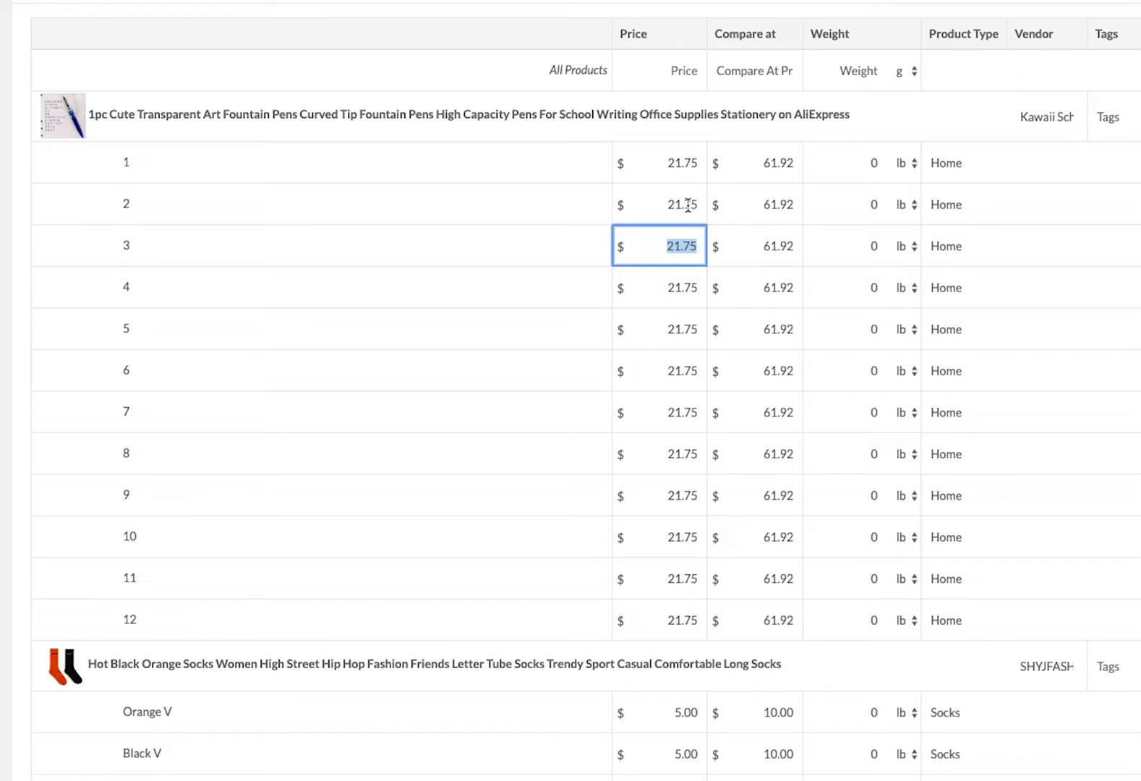
pyautogui.write('8')
# Change the fountain pen's variant 8 price to 23.75.
pyautogui.click(688, 454)
pyautogui.moveTo(689, 451); pyautogui.dragTo(622, 450)
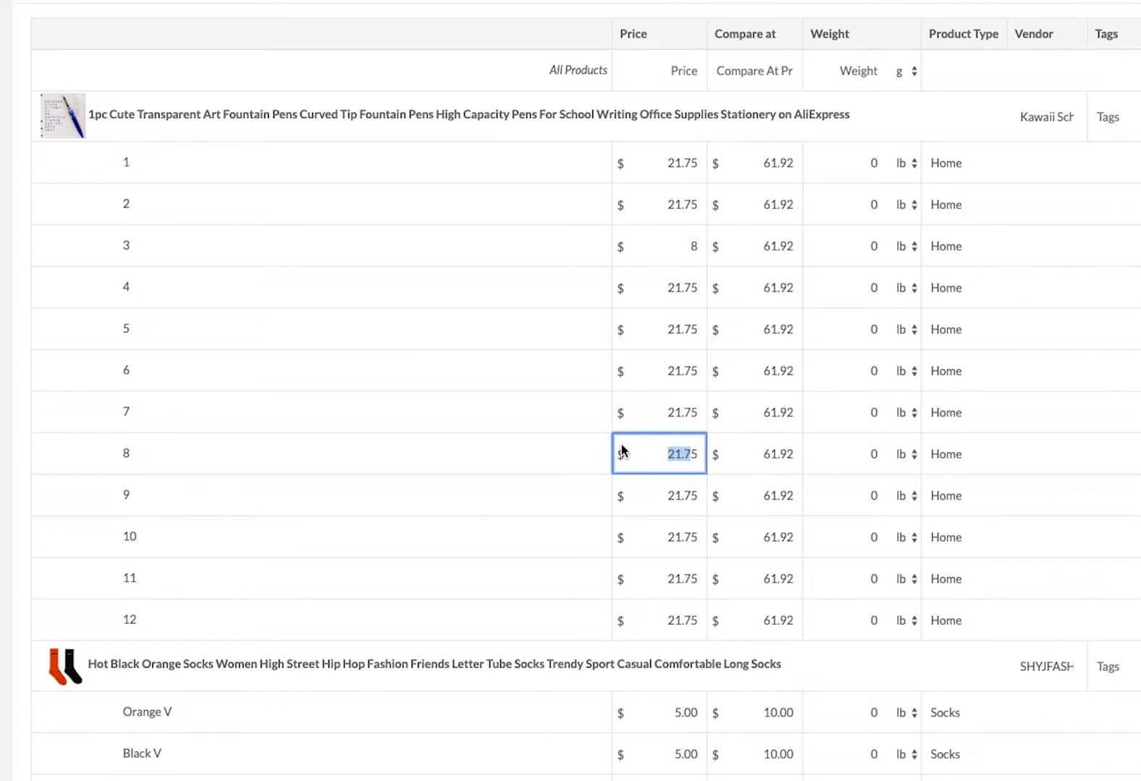
pyautogui.press('BackSpace')
pyautogui.write('23.7')
pyautogui.press('Return')
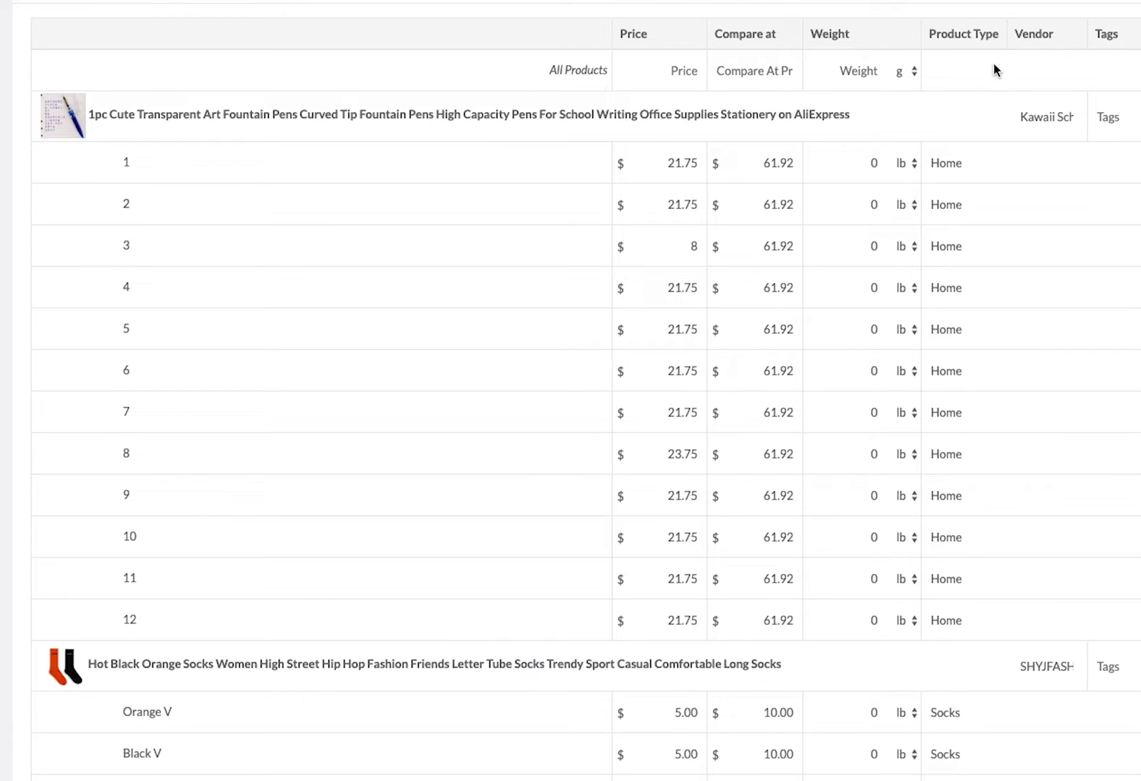
# Enter 7% in the all-products Price field to raise pens to 23.27 and socks to 5.35.
pyautogui.click(683, 72)
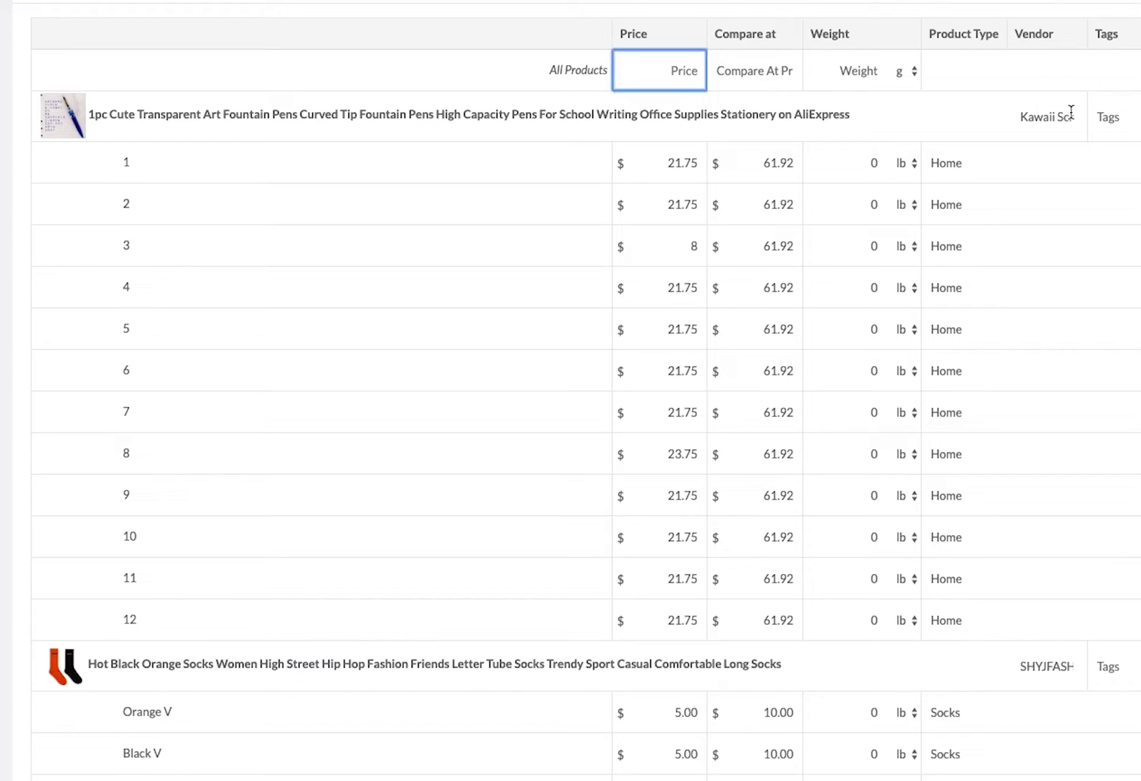
pyautogui.write('7')
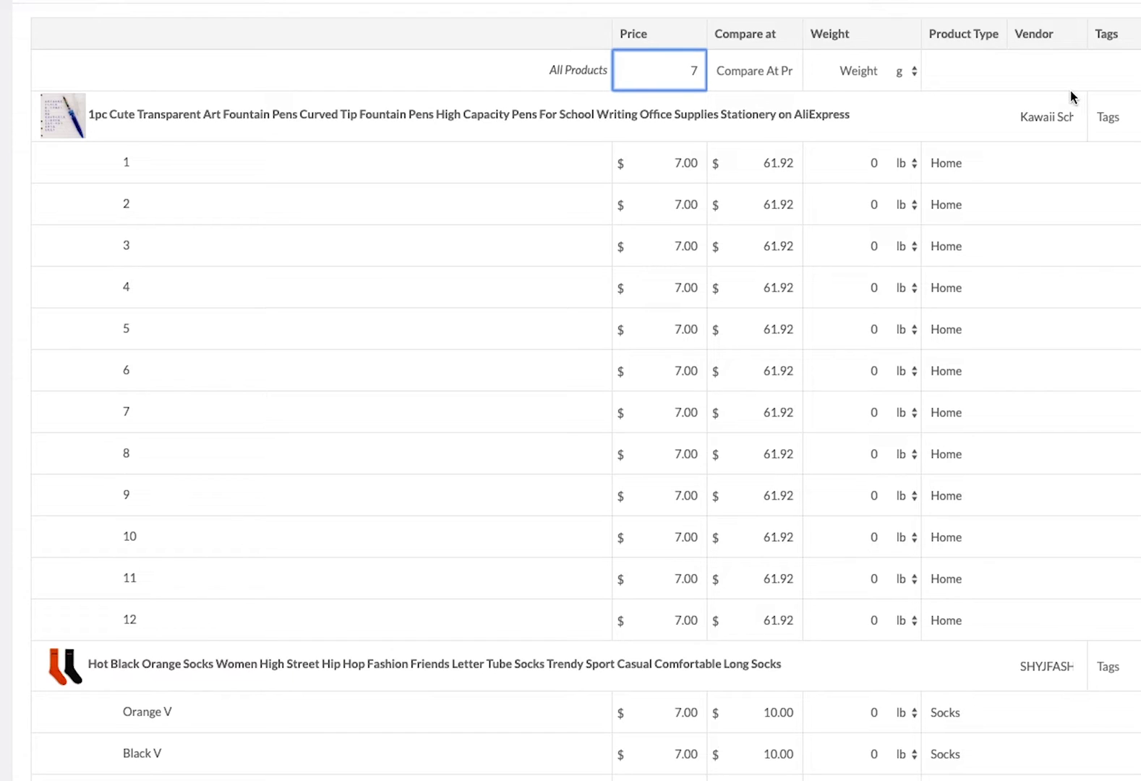
pyautogui.click(690, 70)
pyautogui.write('+')
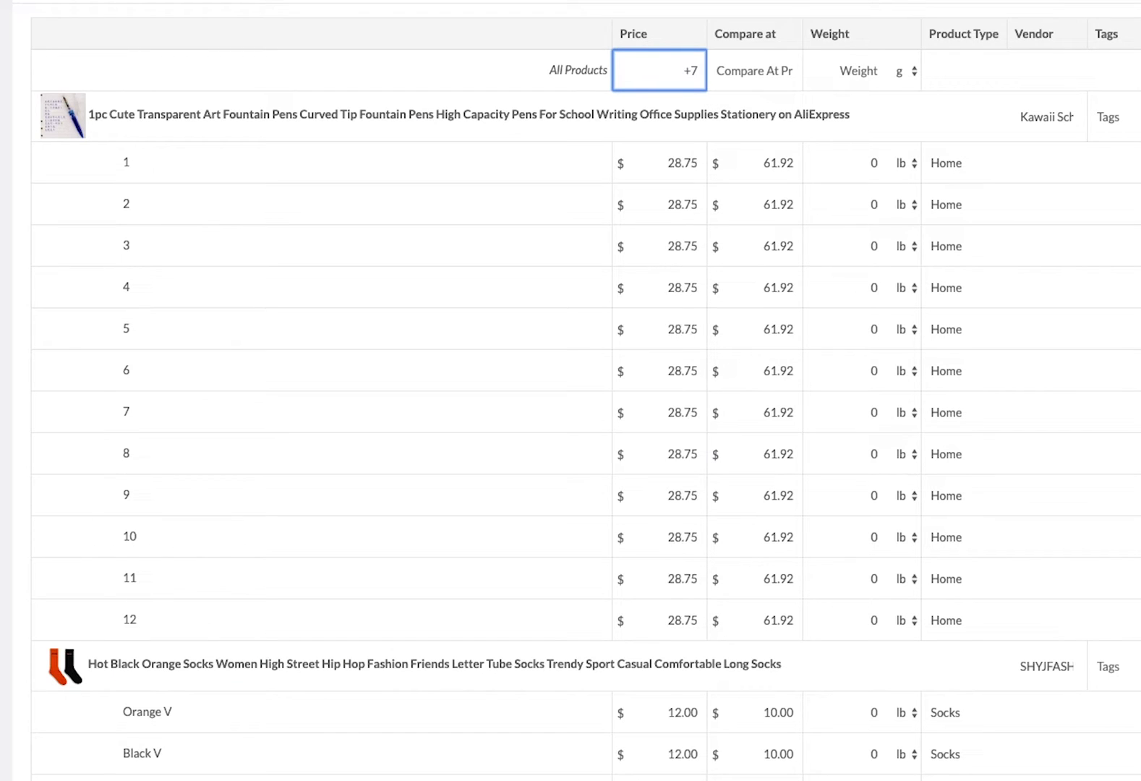
pyautogui.press('BackSpace')
pyautogui.write('-')
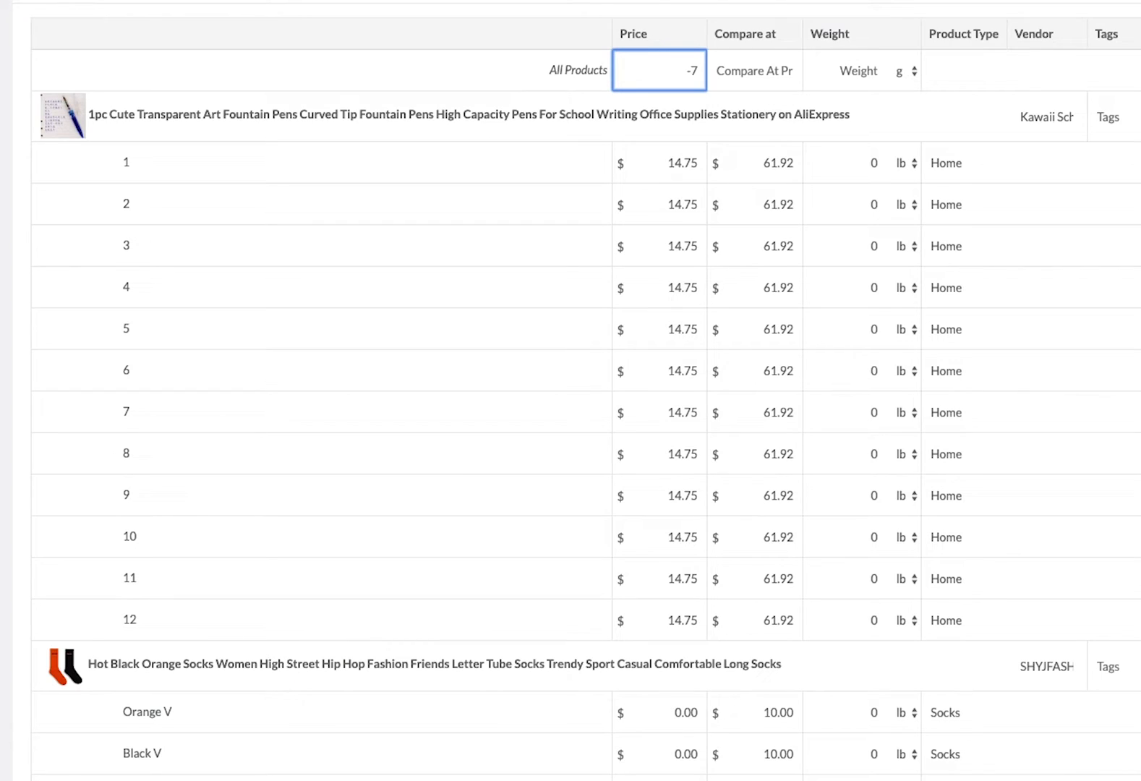
pyautogui.press('BackSpace')
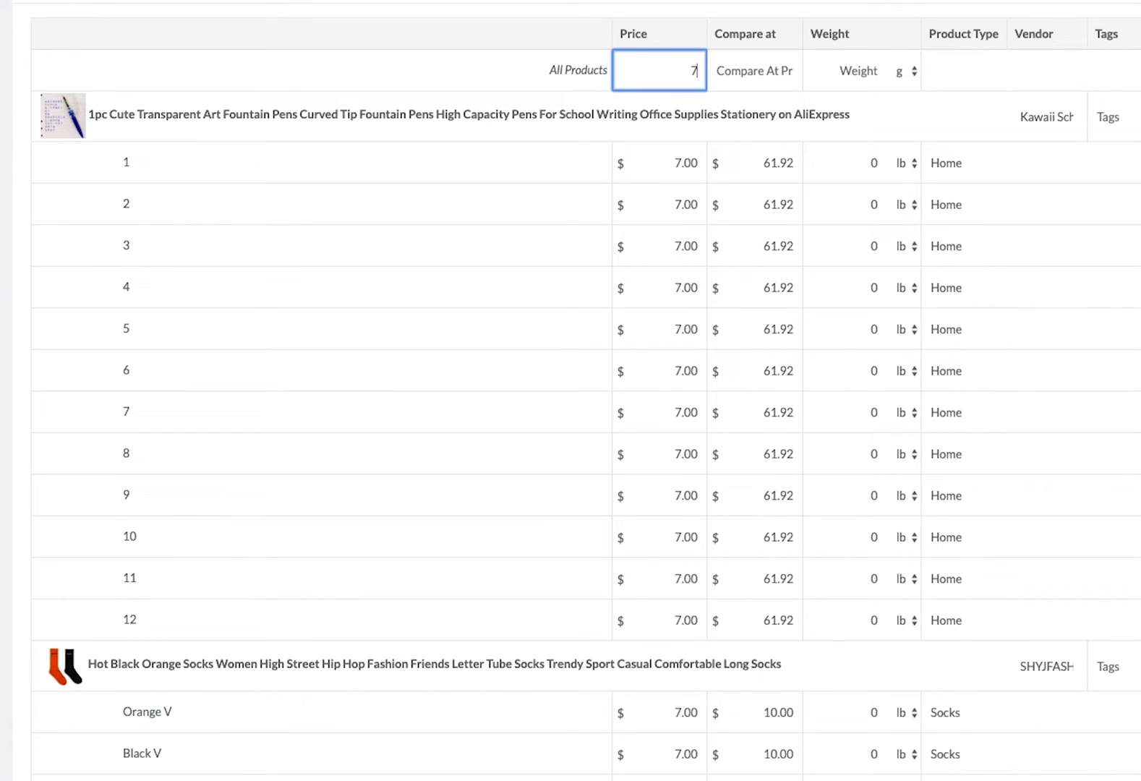
pyautogui.press('BackSpace')
pyautogui.write('%')
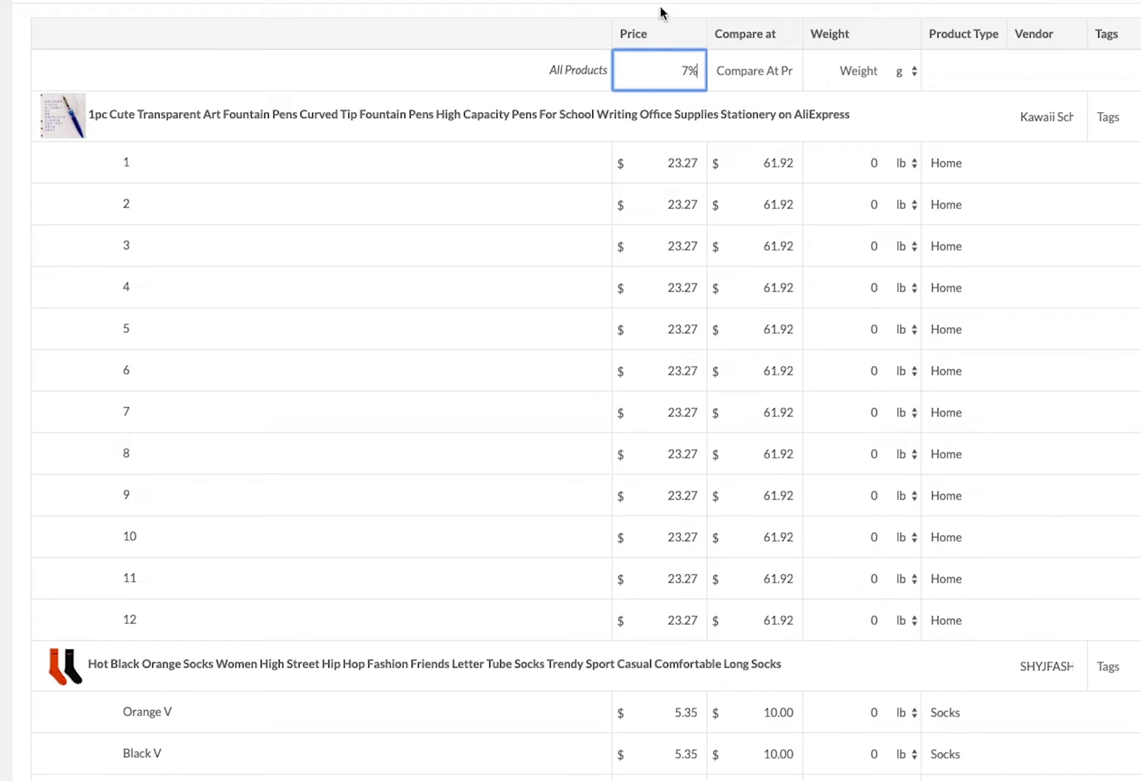
pyautogui.scroll(-1, 694, 69)
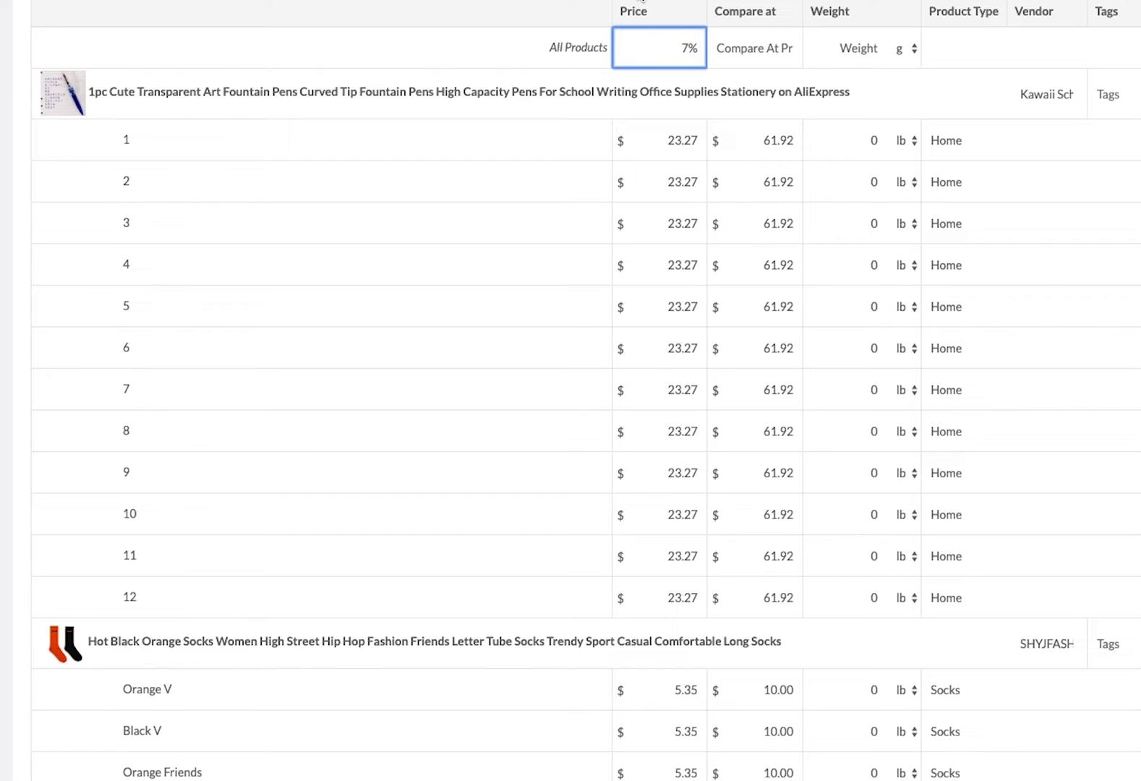
pyautogui.click(759, 45)
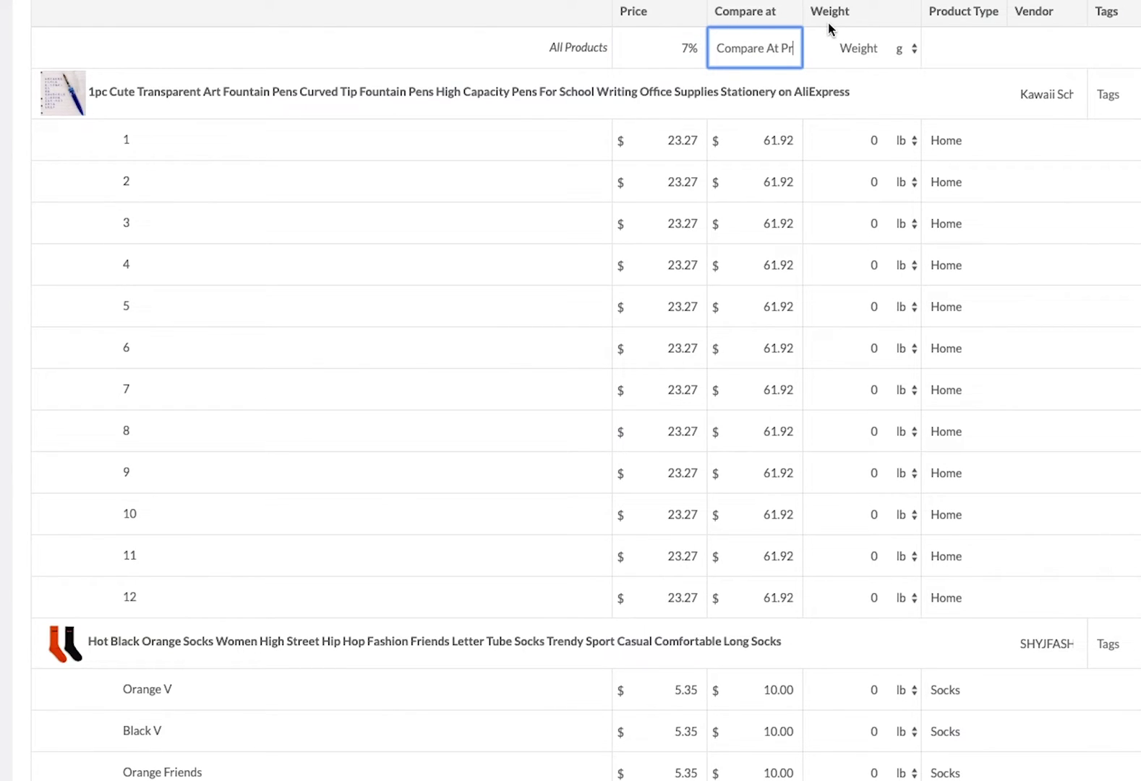
# Try compare-at adjustments of 90, +10, -10 and +90% for all variants, clearing each.
pyautogui.write('90')
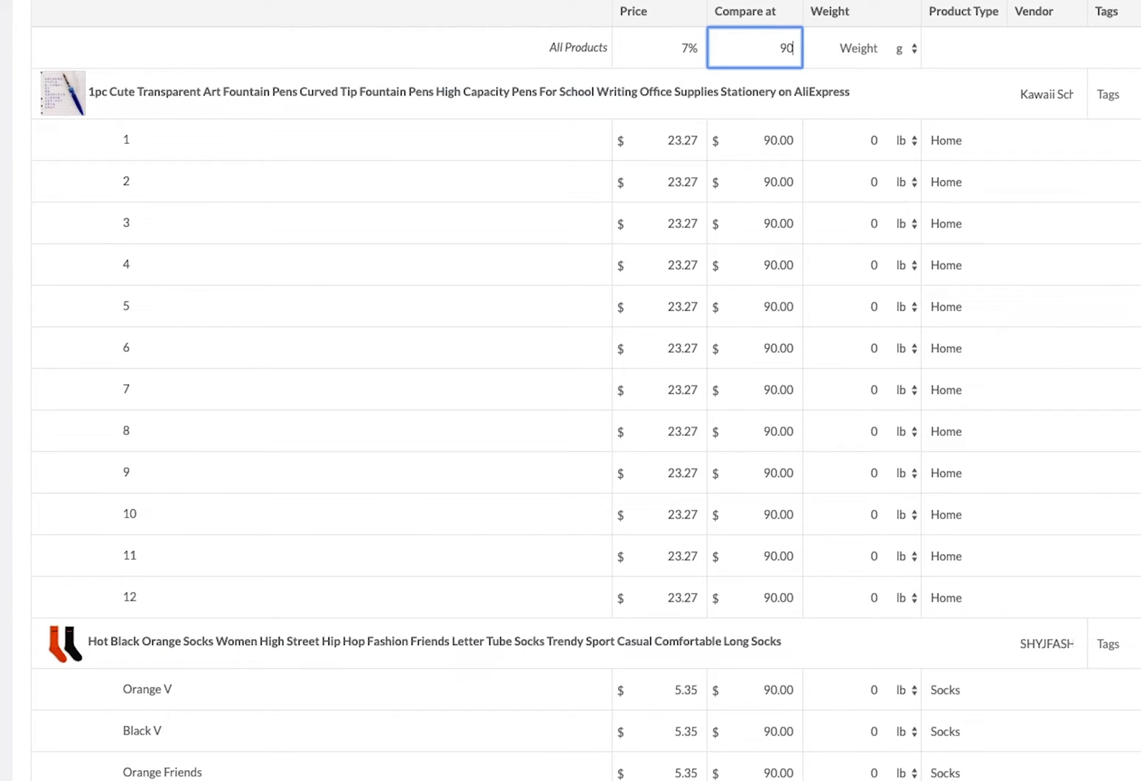
pyautogui.press('BackSpace')
pyautogui.press('BackSpace')
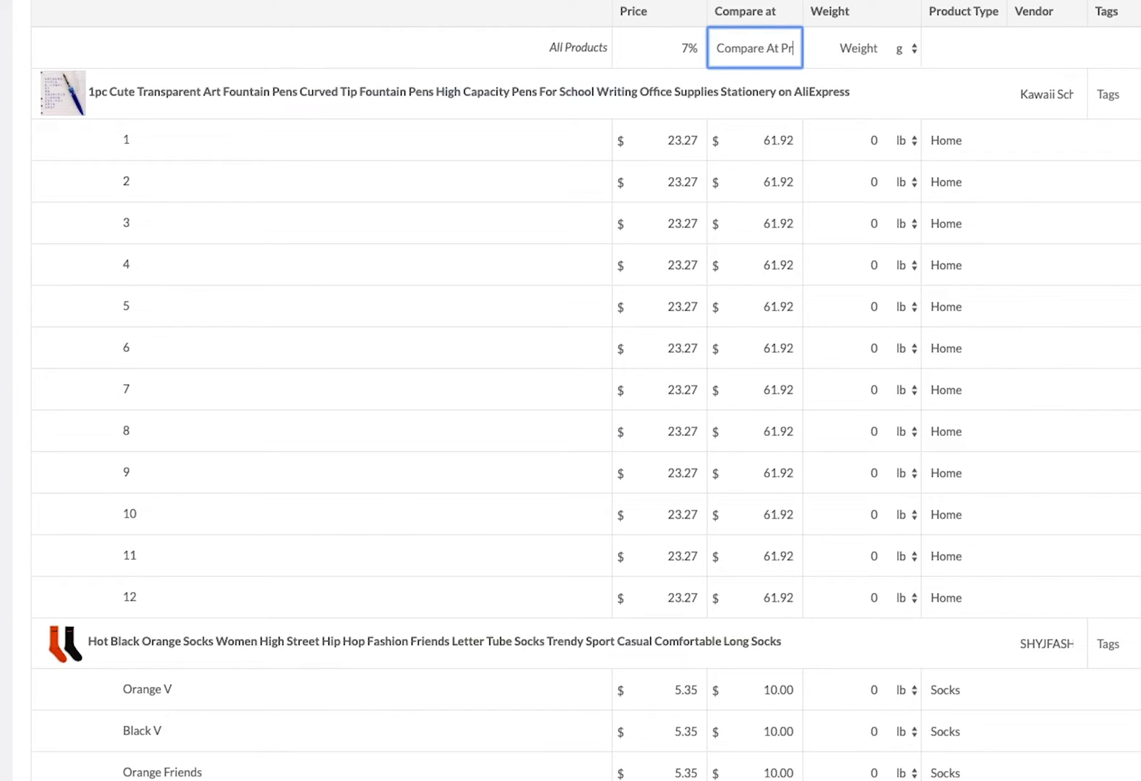
pyautogui.write('+10')
pyautogui.press('BackSpace')
pyautogui.press('BackSpace')
pyautogui.press('BackSpace')
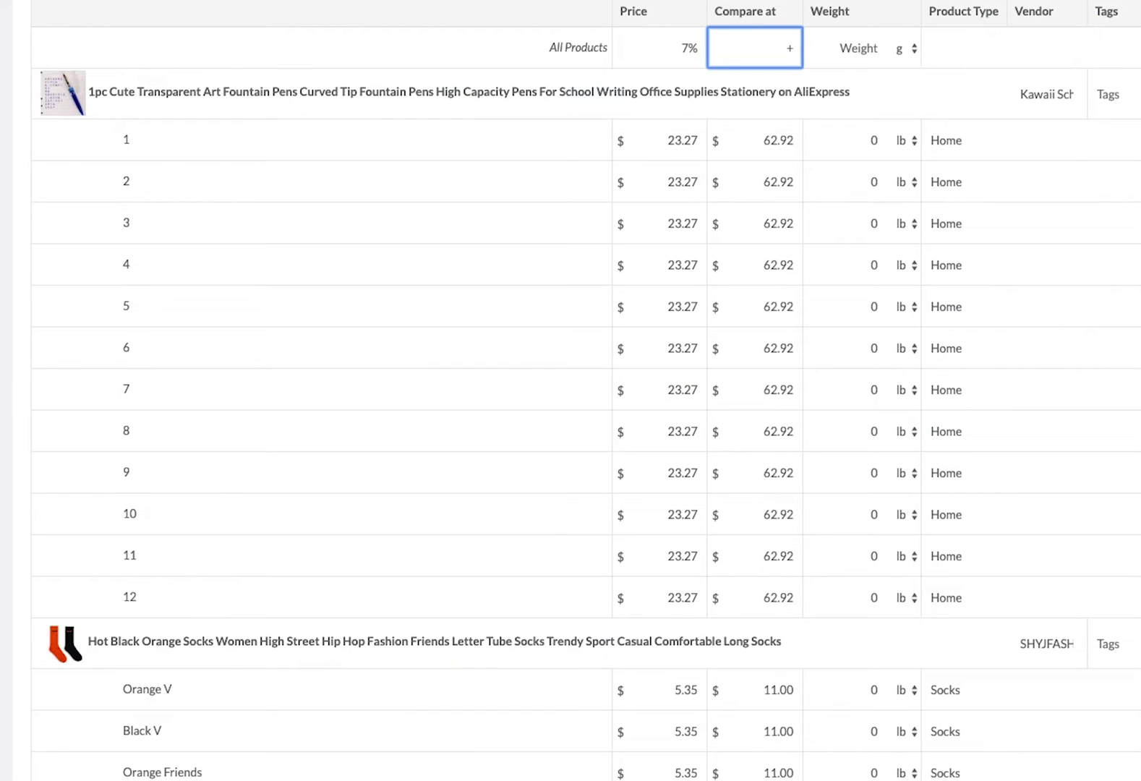
pyautogui.write('-10')
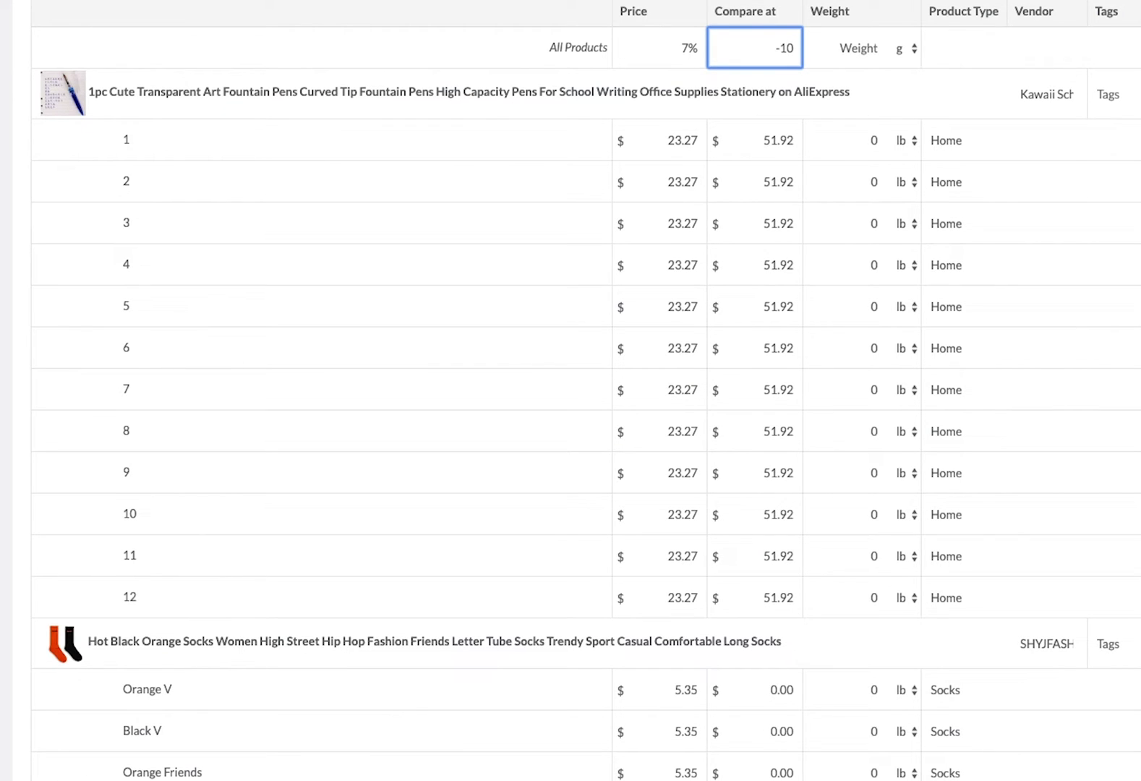
pyautogui.press('BackSpace')
pyautogui.press('BackSpace')
pyautogui.press('BackSpace')
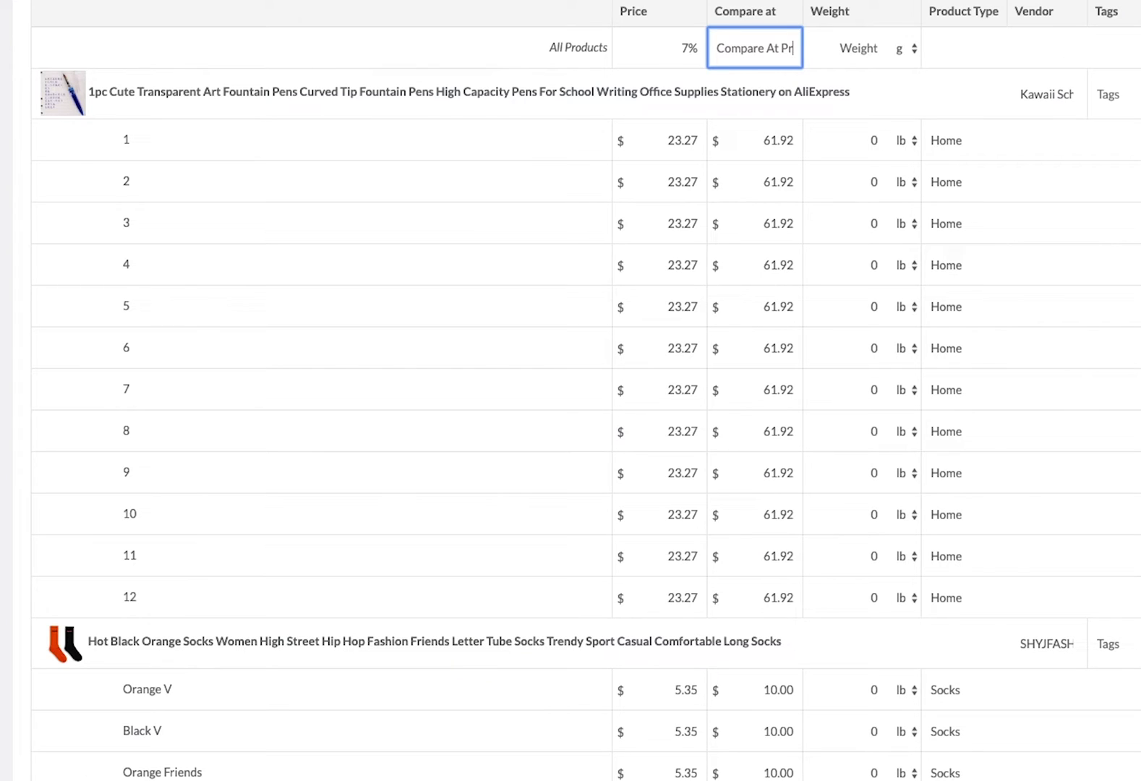
pyautogui.write('+90')
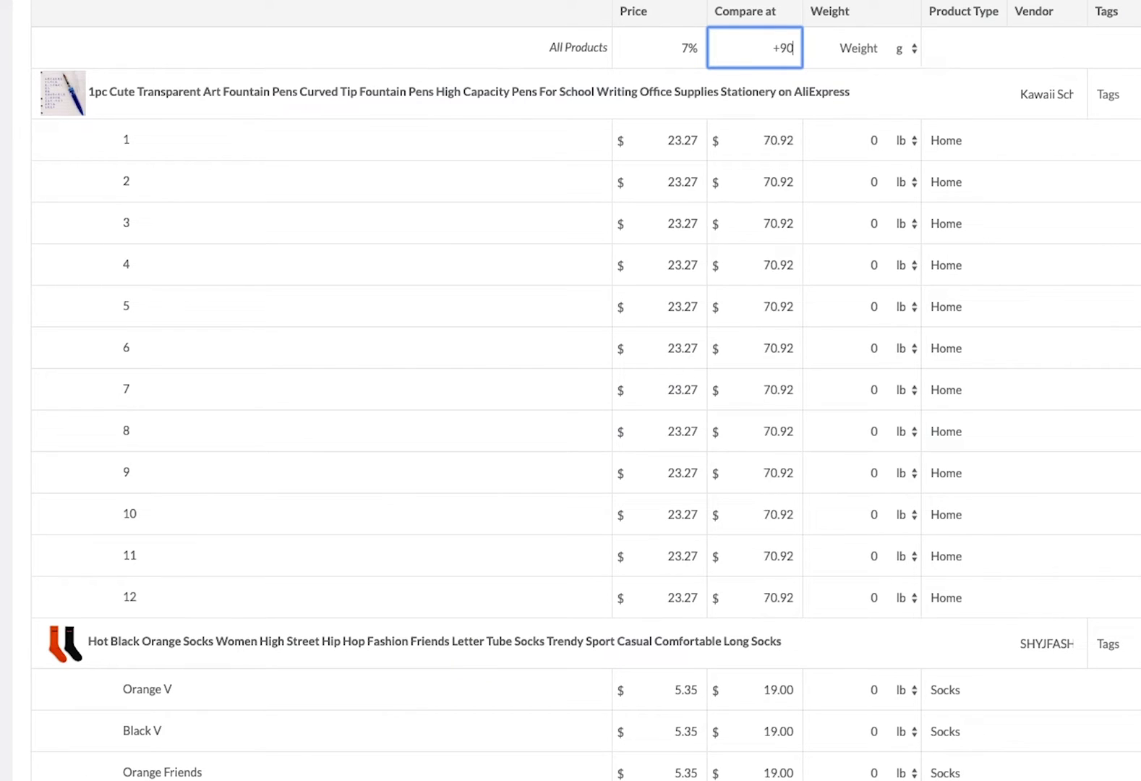
pyautogui.write('%')
pyautogui.press('BackSpace')
pyautogui.press('BackSpace')
pyautogui.press('BackSpace')
pyautogui.press('BackSpace')
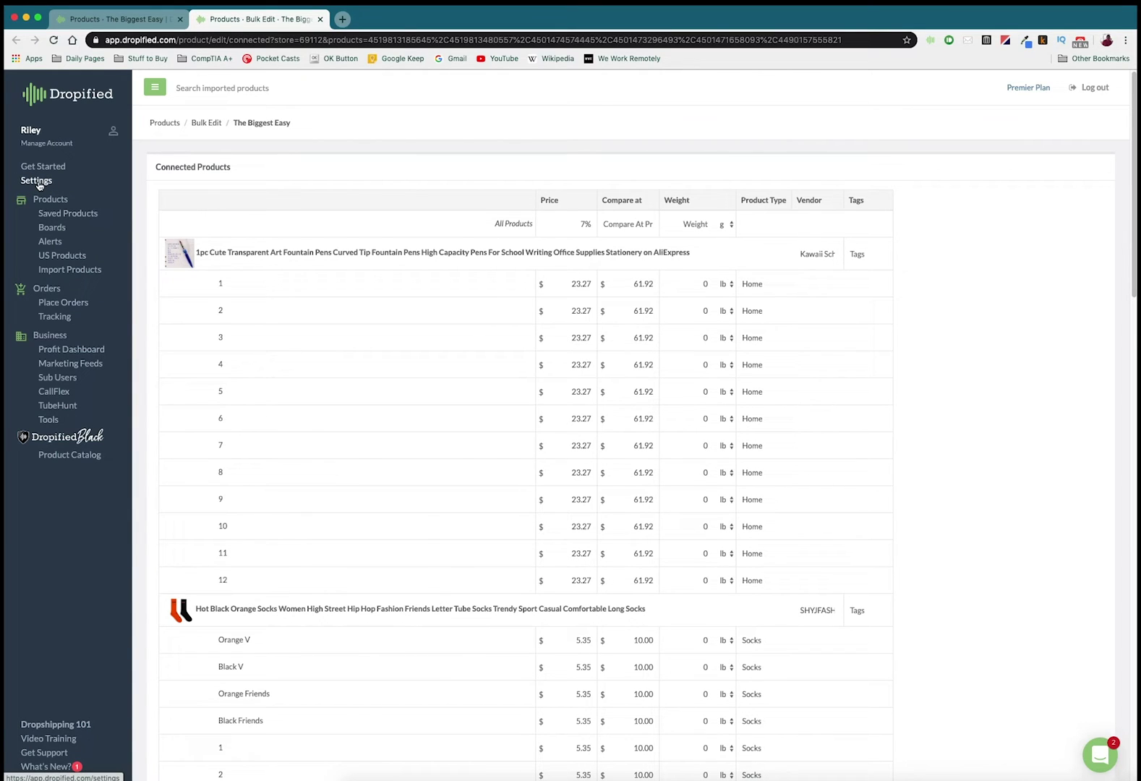
pyautogui.click(39, 184)
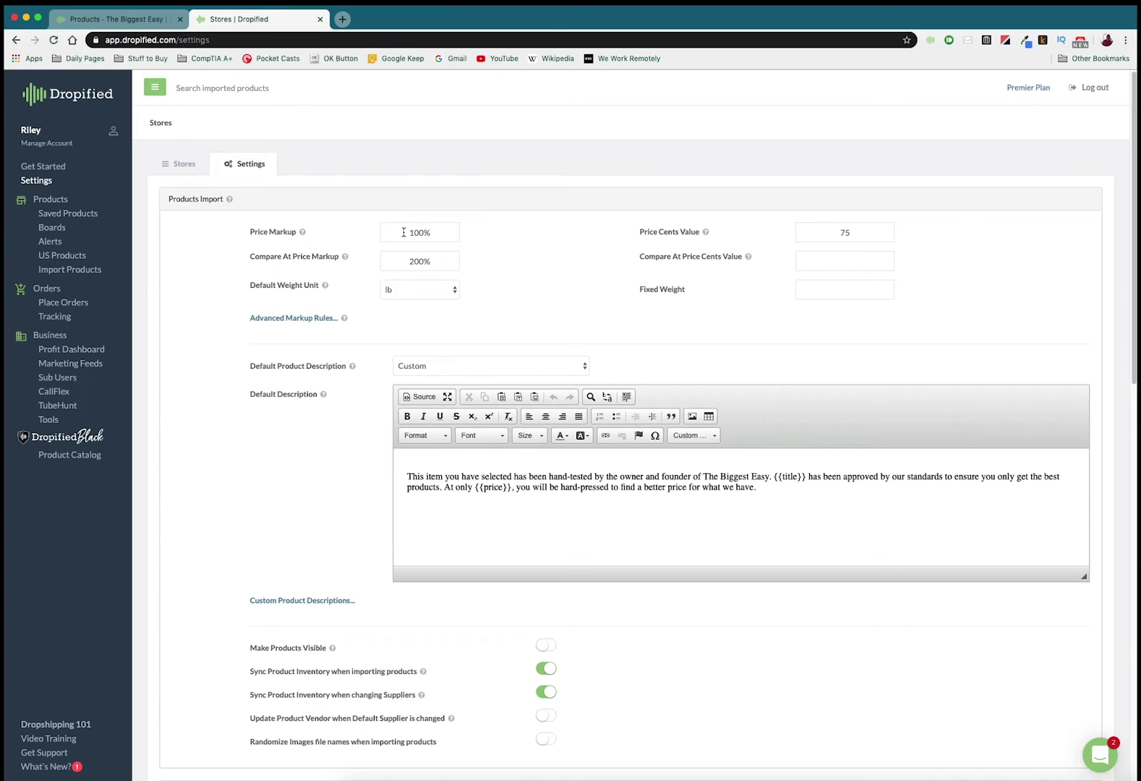
# Open the Advanced Price Markup Rules dialog from Settings.
pyautogui.click(280, 322)
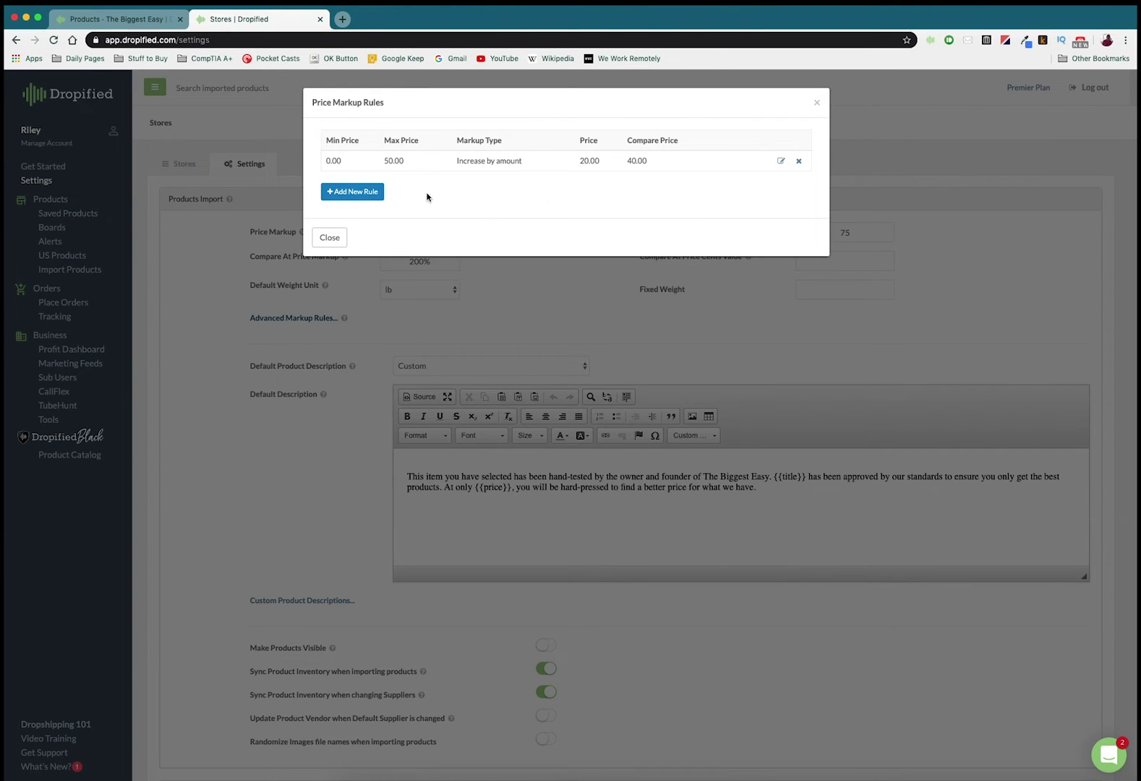
# Permanently delete the old markup rule and draft a new 2–2 rule using Set to Fixed Amount.
pyautogui.click(798, 160)
pyautogui.click(615, 500)
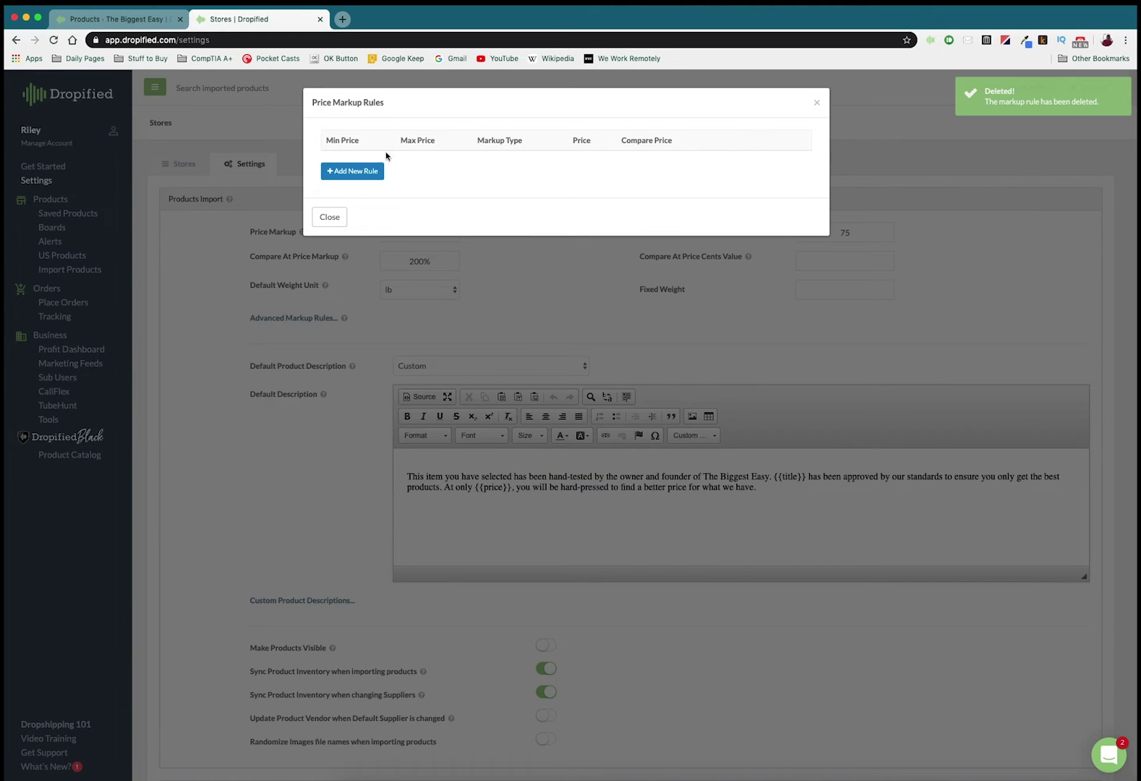
pyautogui.click(351, 173)
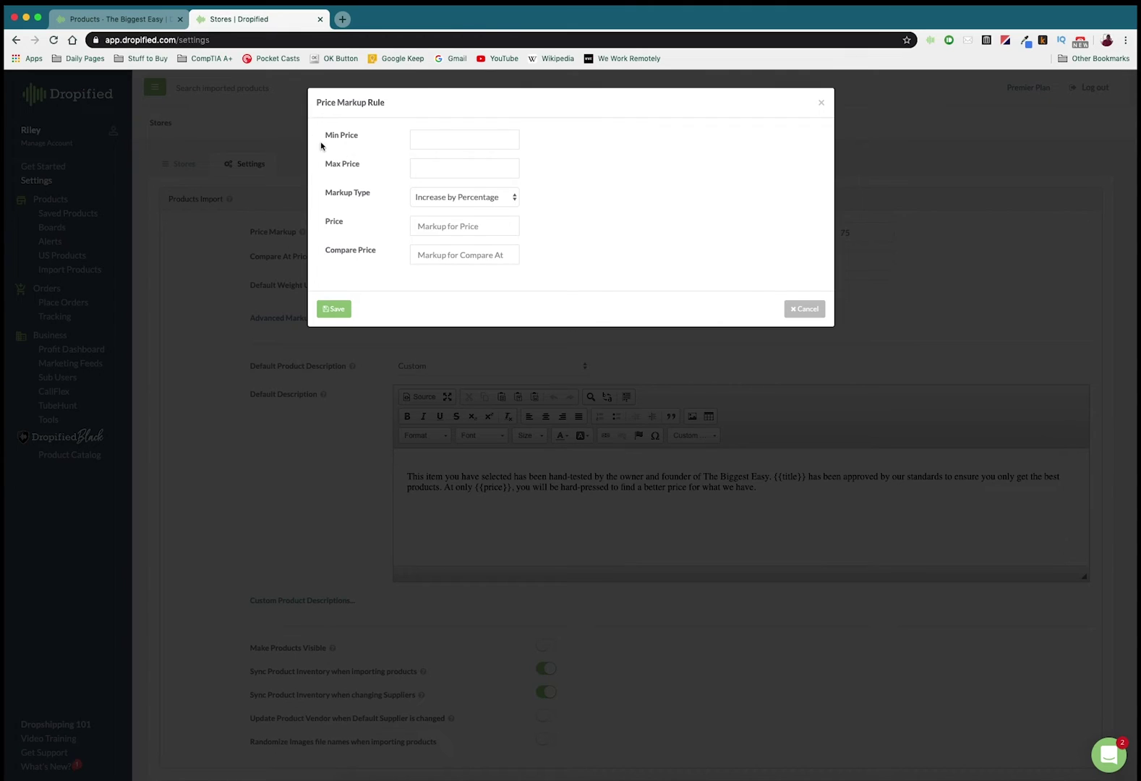
pyautogui.click(419, 139)
pyautogui.write('2')
pyautogui.press('Tab')
pyautogui.write('2')
pyautogui.press('Tab')
pyautogui.click(455, 201)
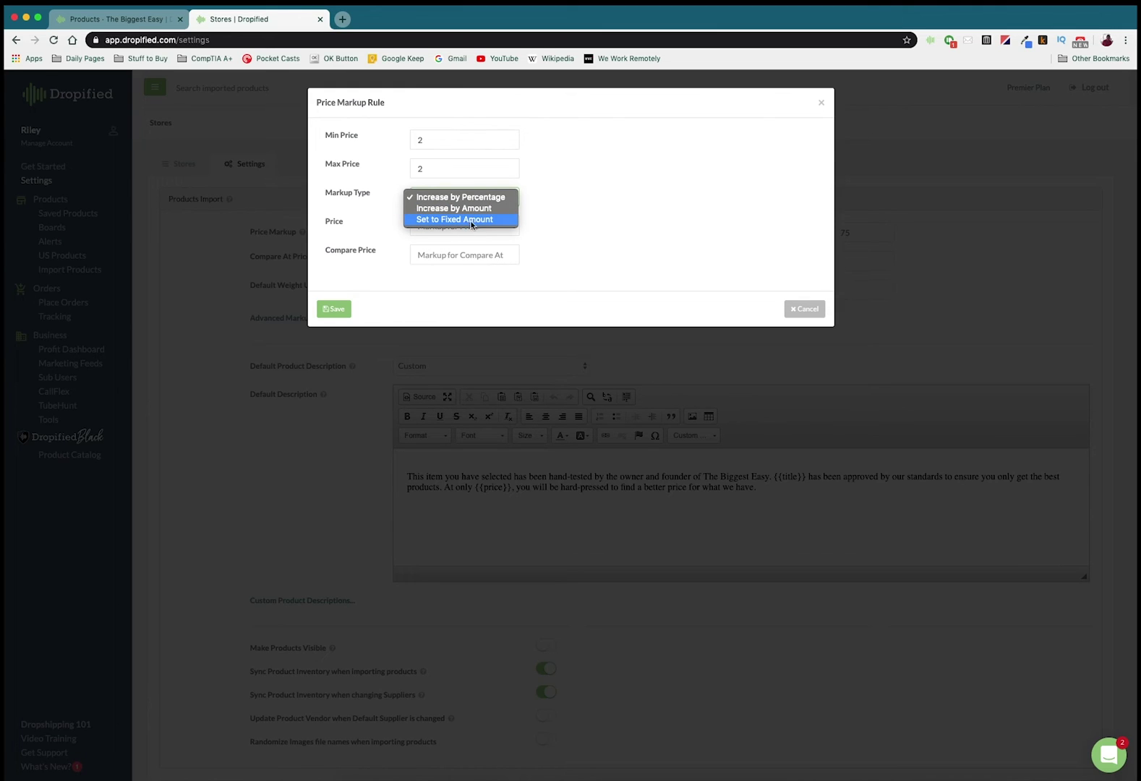
pyautogui.click(444, 220)
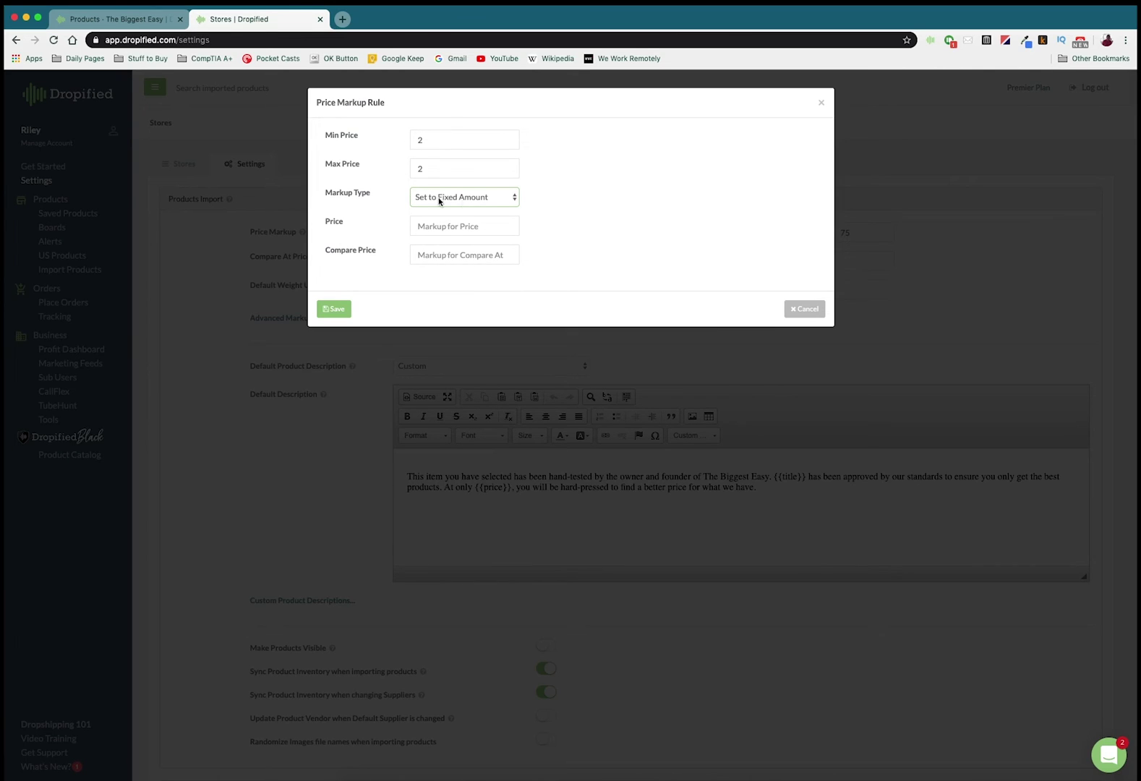
# Give the new rule price 10 and compare price 15, then save it.
pyautogui.click(452, 226)
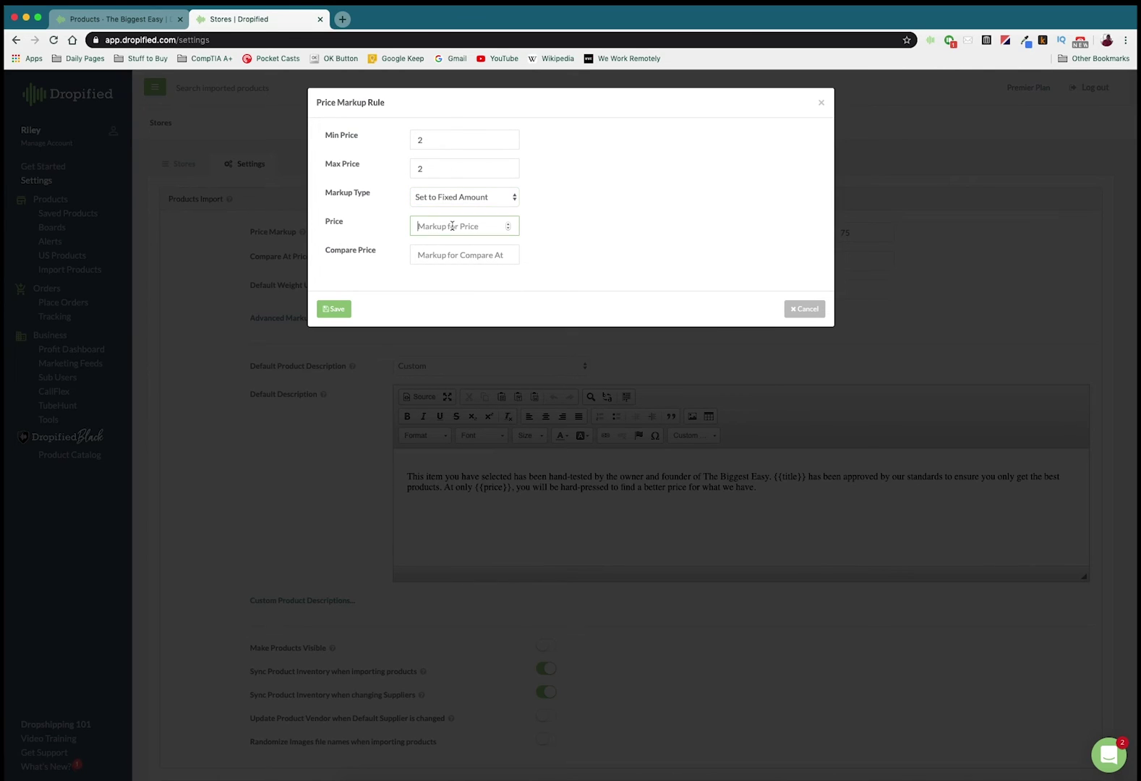
pyautogui.write('10')
pyautogui.click(443, 255)
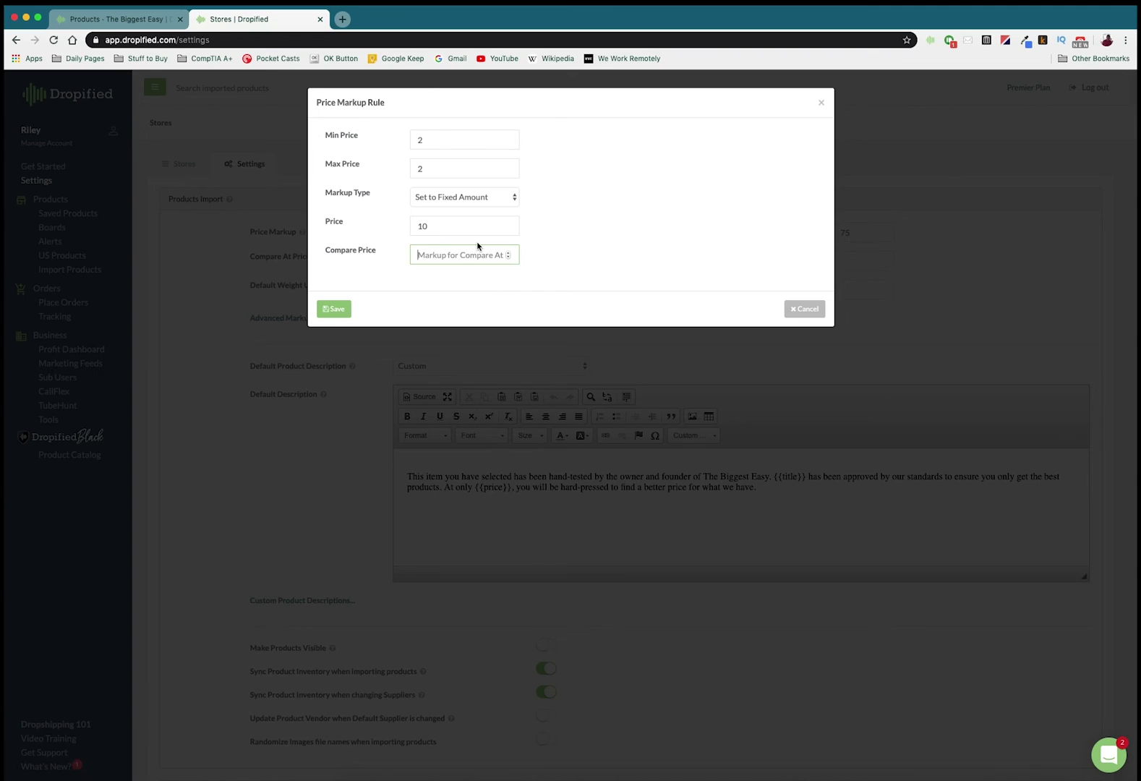
pyautogui.write('15')
pyautogui.click(332, 310)
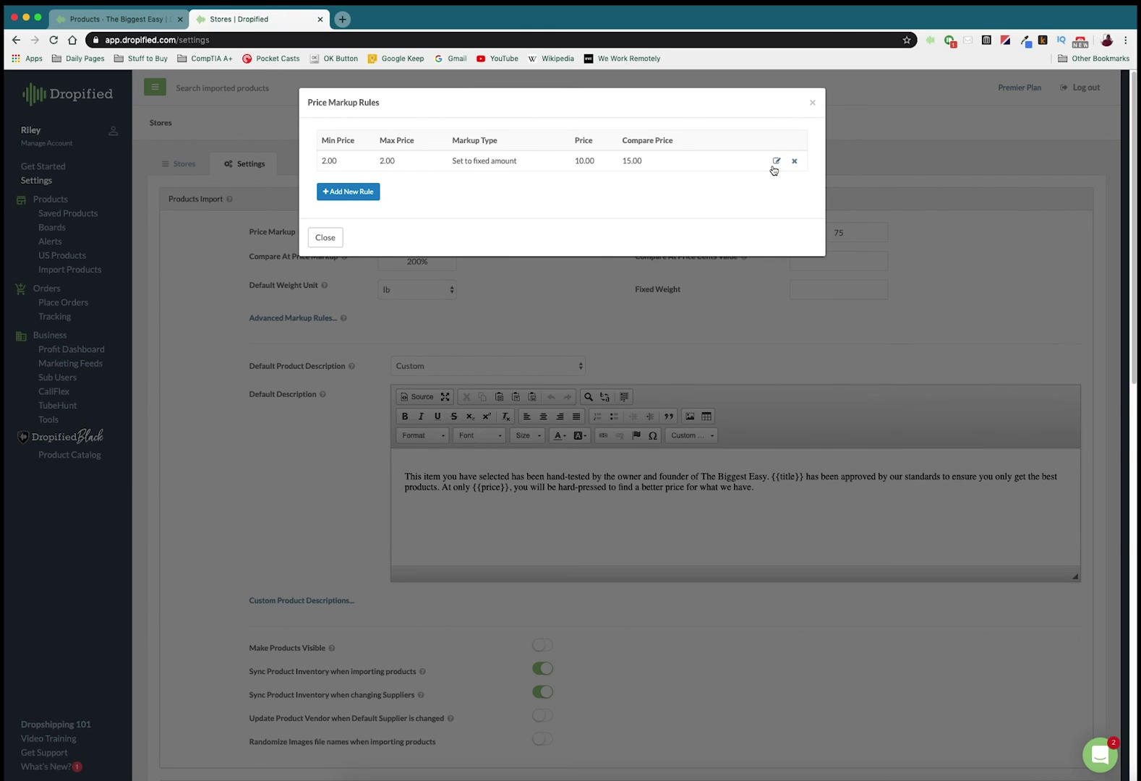
# Close the Price Markup Rules dialog and go back to the stores overview.
pyautogui.click(325, 237)
pyautogui.click(63, 97)
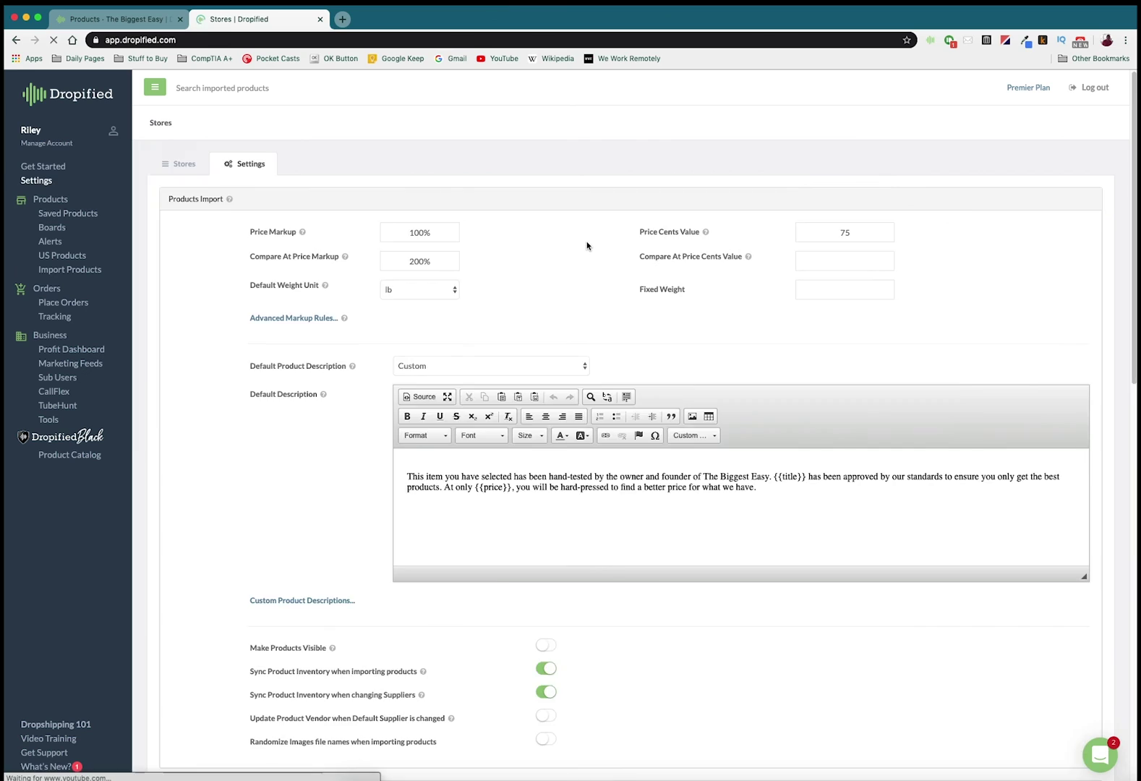